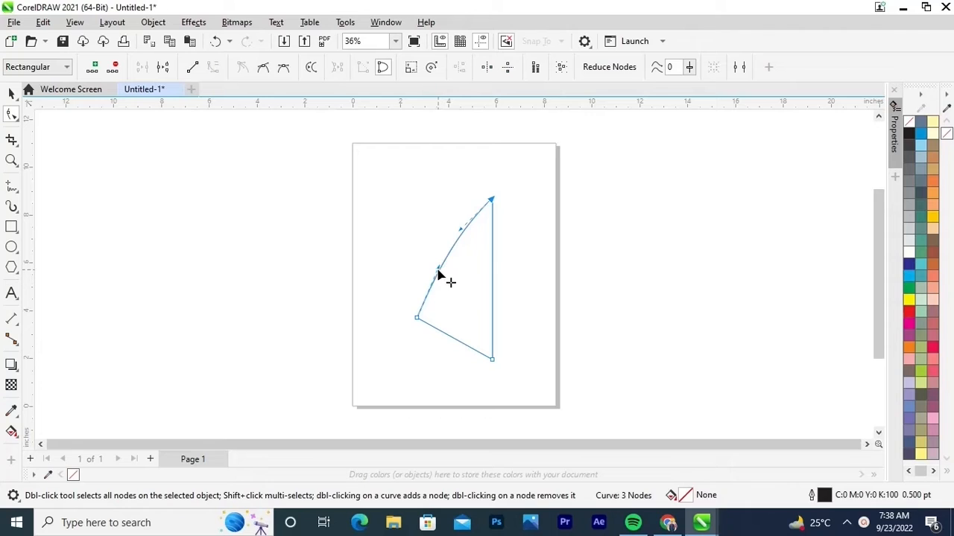
Bend the triangle's slanted and bottom edges into smooth curves and delete the node between them to form a half-leaf outline
{"action": "left_click_drag", "start_coordinate": [439, 271], "coordinate": [431, 269]}
{"action": "left_click", "coordinate": [439, 332]}
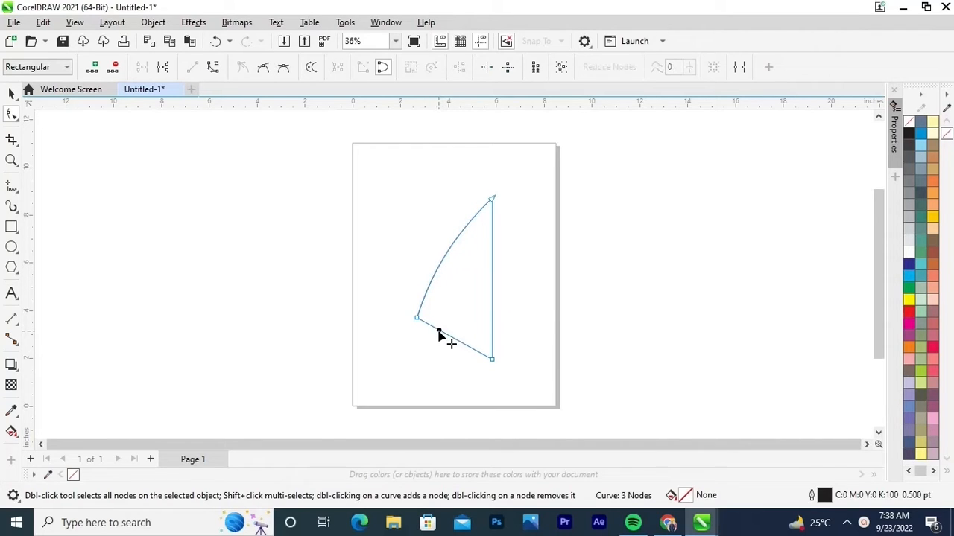
{"action": "left_click", "coordinate": [213, 68]}
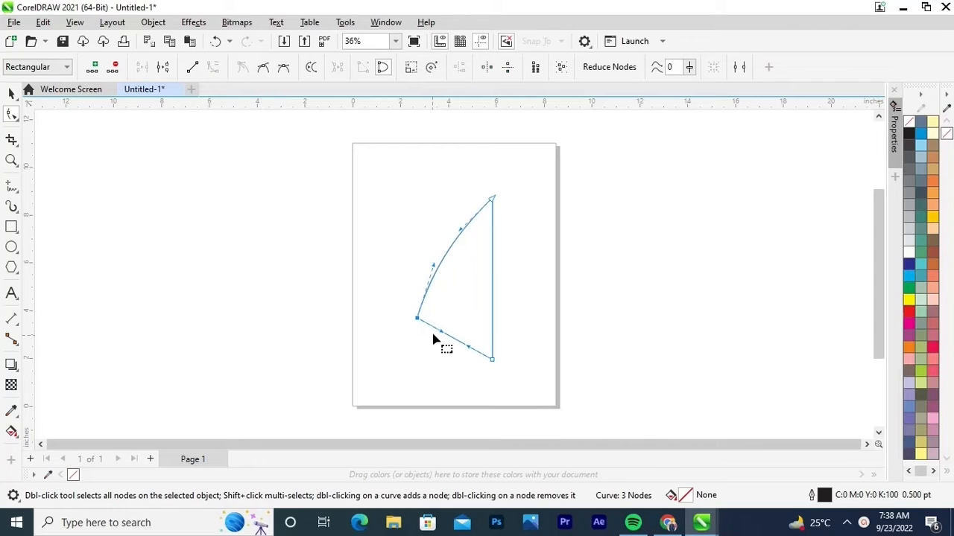
{"action": "left_click_drag", "start_coordinate": [441, 337], "coordinate": [467, 367]}
{"action": "double_click", "coordinate": [418, 319]}
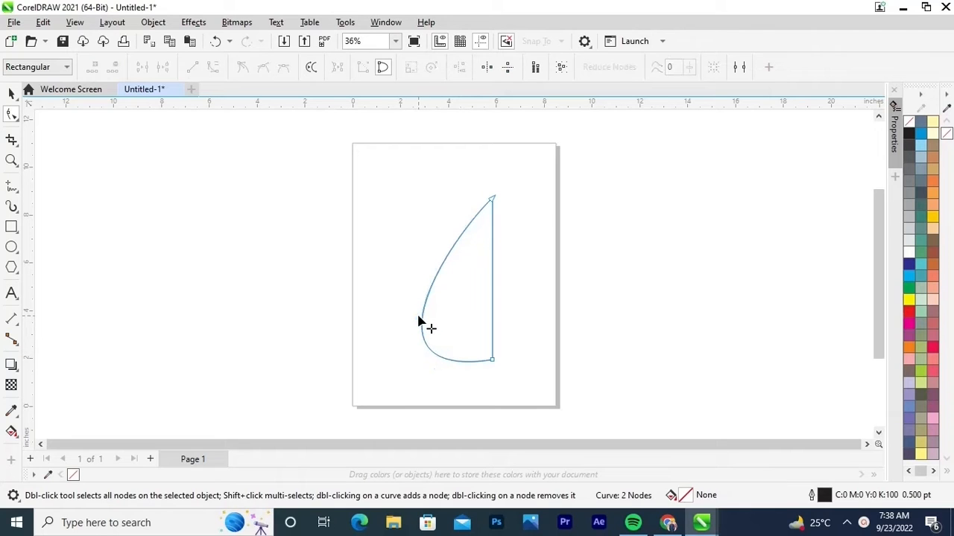
{"action": "left_click_drag", "start_coordinate": [422, 316], "coordinate": [438, 299]}
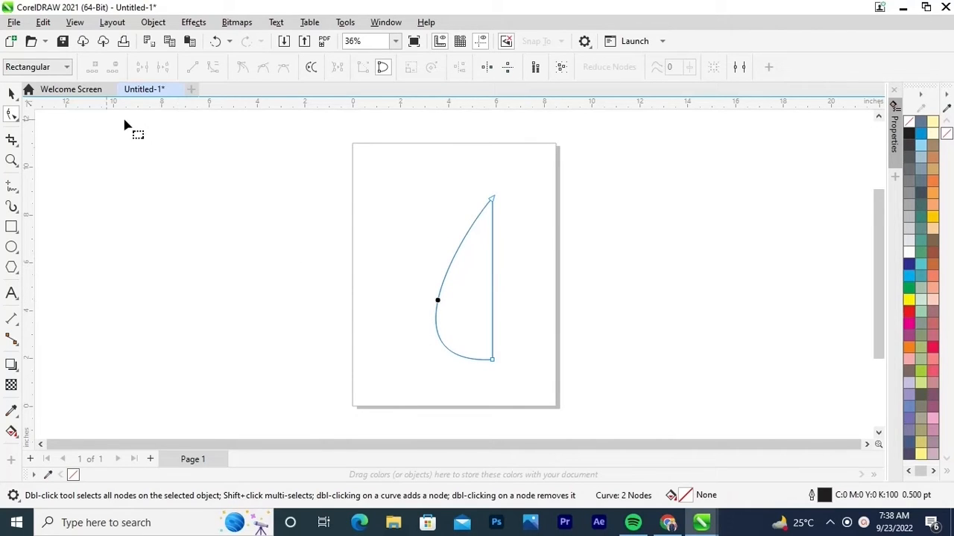
Center the half-leaf on the page and mirror a duplicate of it horizontally to complete the other side
{"action": "left_click", "coordinate": [12, 94]}
{"action": "key", "text": "p"}
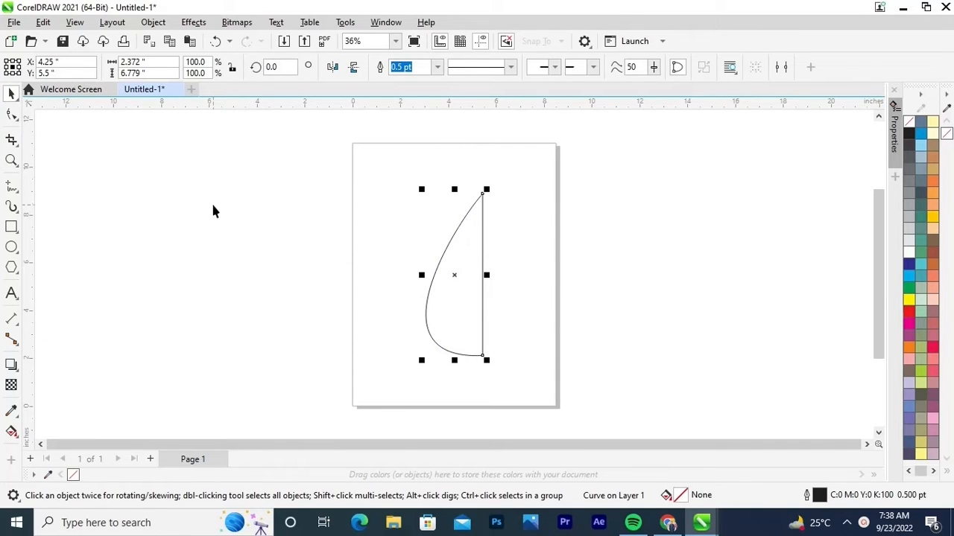
{"action": "key", "text": "ctrl+c"}
{"action": "key", "text": "ctrl+v"}
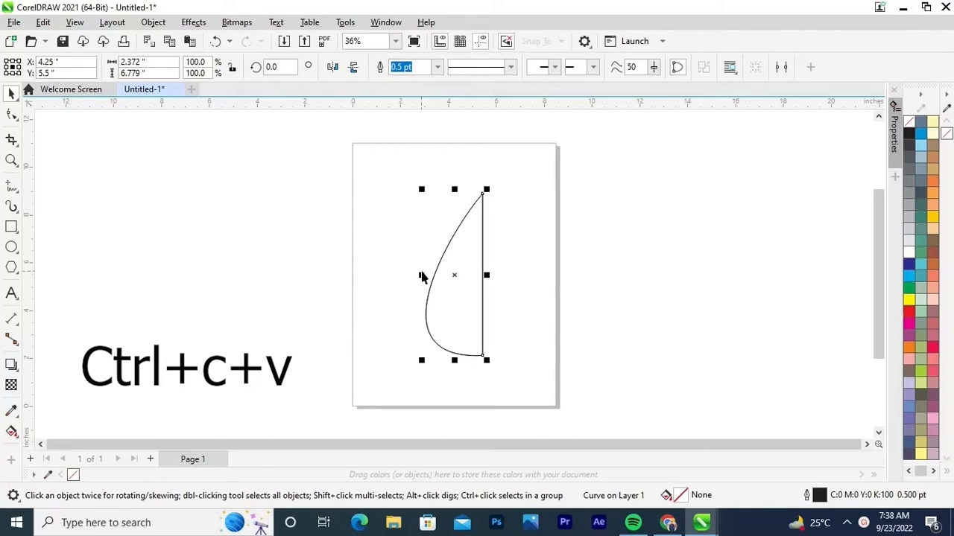
{"action": "left_click_drag", "start_coordinate": [421, 277], "coordinate": [536, 282]}
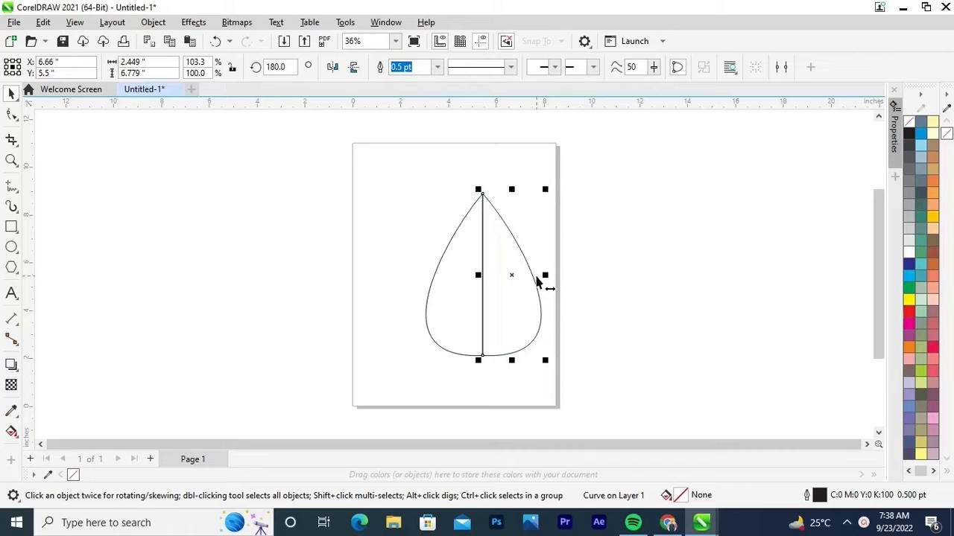
Weld the two leaf halves into one shape and center it on the page
{"action": "left_click", "coordinate": [432, 290], "text": "shift"}
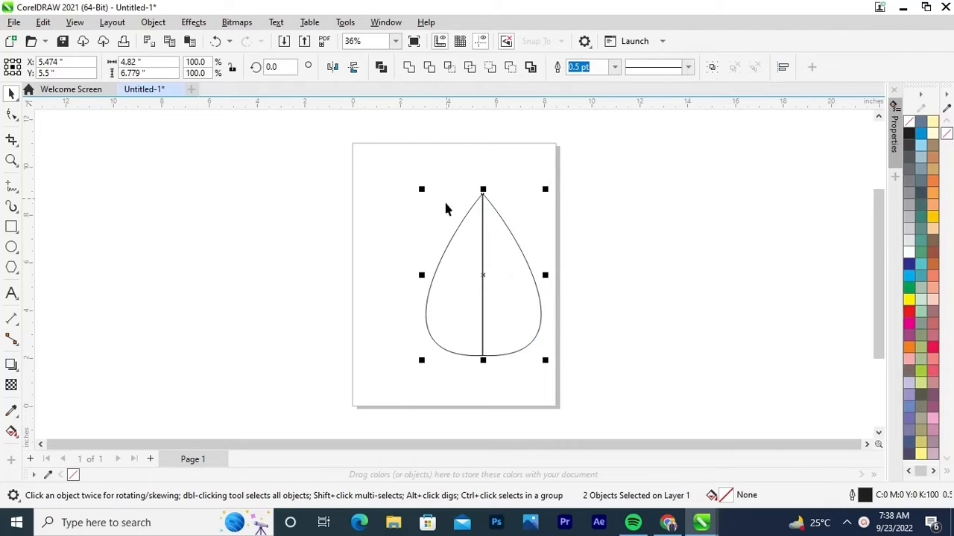
{"action": "left_click", "coordinate": [411, 65]}
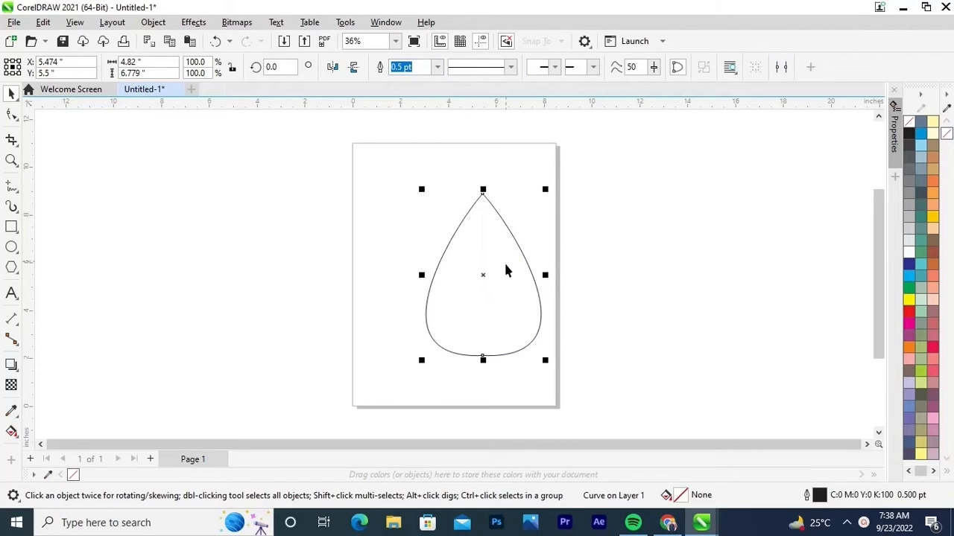
{"action": "key", "text": "p"}
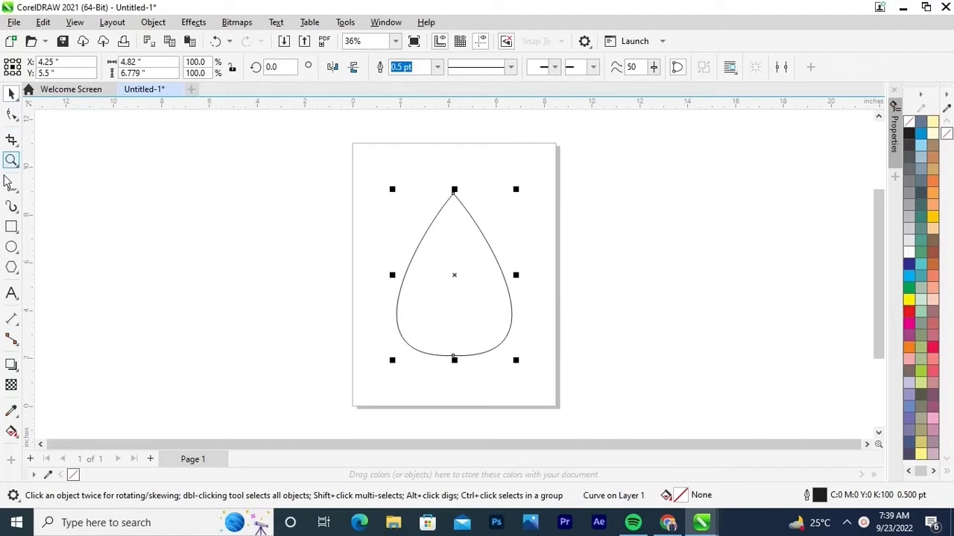
Draw a narrow vertical rectangle, about 0.21 by 6.25 inches, as a trunk along the leaf's middle and extending below its base
{"action": "left_click", "coordinate": [12, 223]}
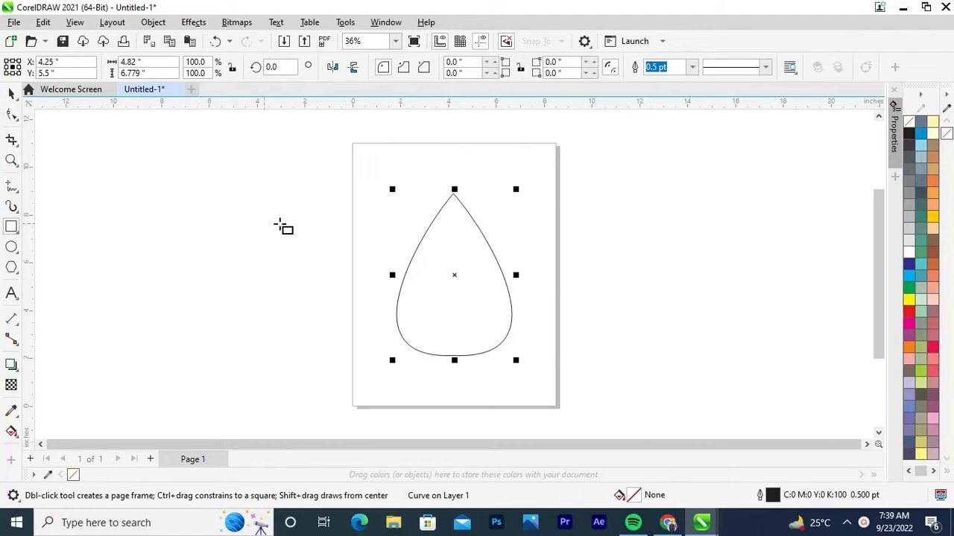
{"action": "left_click", "coordinate": [387, 271]}
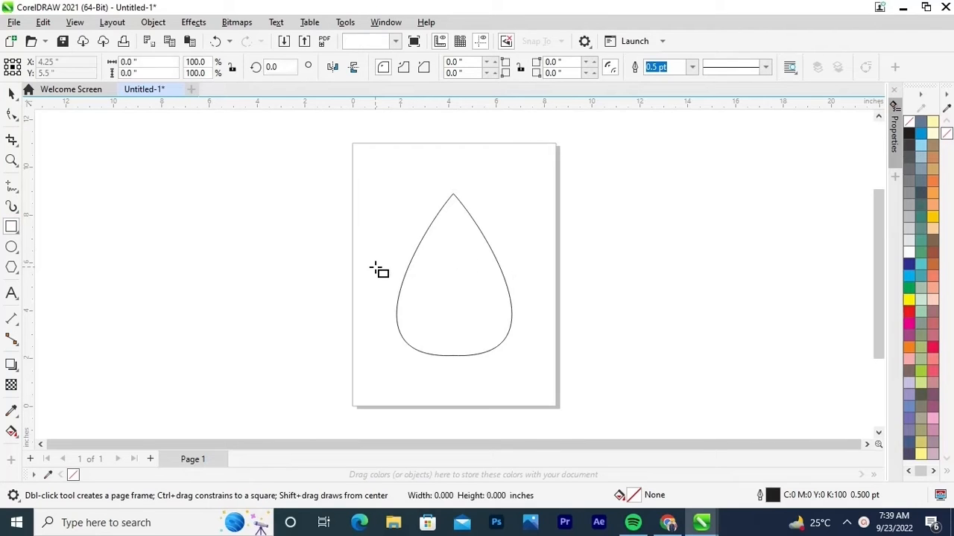
{"action": "left_click_drag", "start_coordinate": [445, 272], "coordinate": [456, 392]}
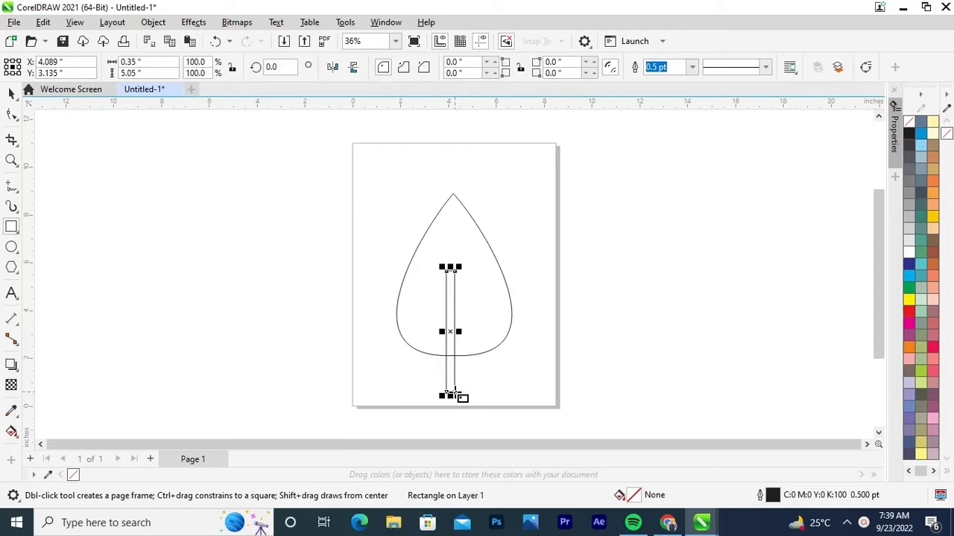
{"action": "left_click_drag", "start_coordinate": [453, 272], "coordinate": [454, 238]}
{"action": "left_click_drag", "start_coordinate": [463, 320], "coordinate": [458, 319]}
{"action": "mouse_move", "coordinate": [452, 399]}
{"action": "left_mouse_down"}
{"action": "mouse_move", "coordinate": [451, 386]}
{"action": "mouse_move", "coordinate": [462, 401]}
{"action": "mouse_move", "coordinate": [453, 383]}
{"action": "left_mouse_up"}
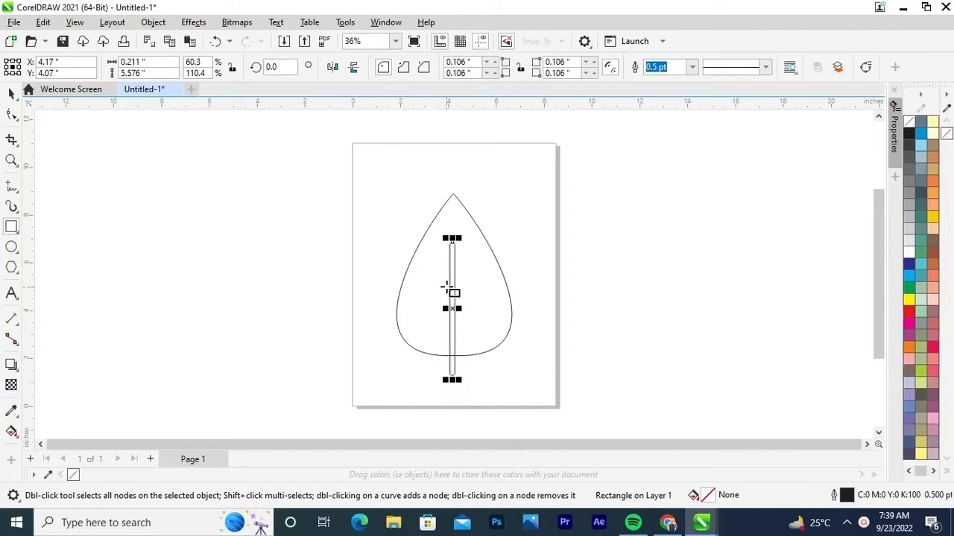
{"action": "key", "text": "ctrl+z"}
{"action": "key", "text": "ctrl+z"}
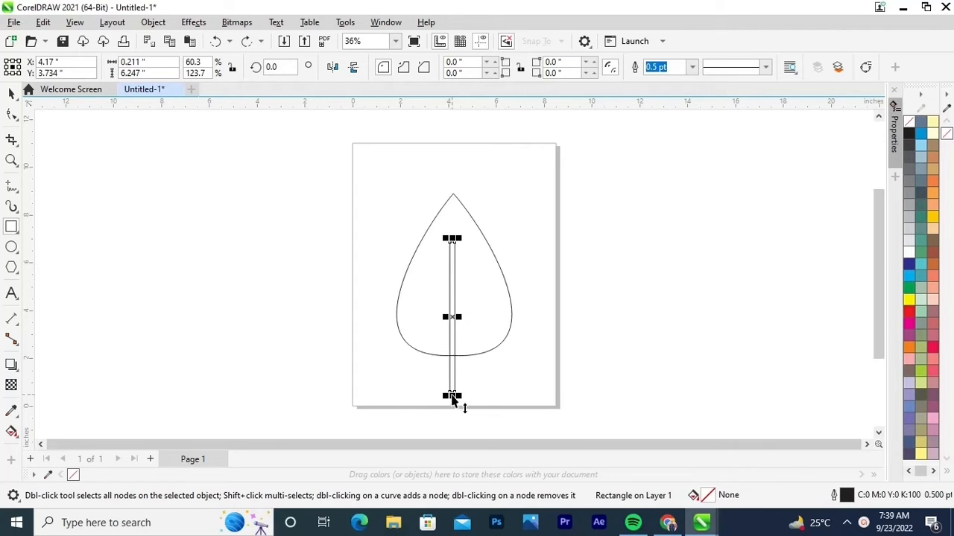
Shorten the trunk rectangle to about 5.72 inches, and convert it to curves to taper its upper end to a narrow tip
{"action": "left_click_drag", "start_coordinate": [453, 395], "coordinate": [451, 383]}
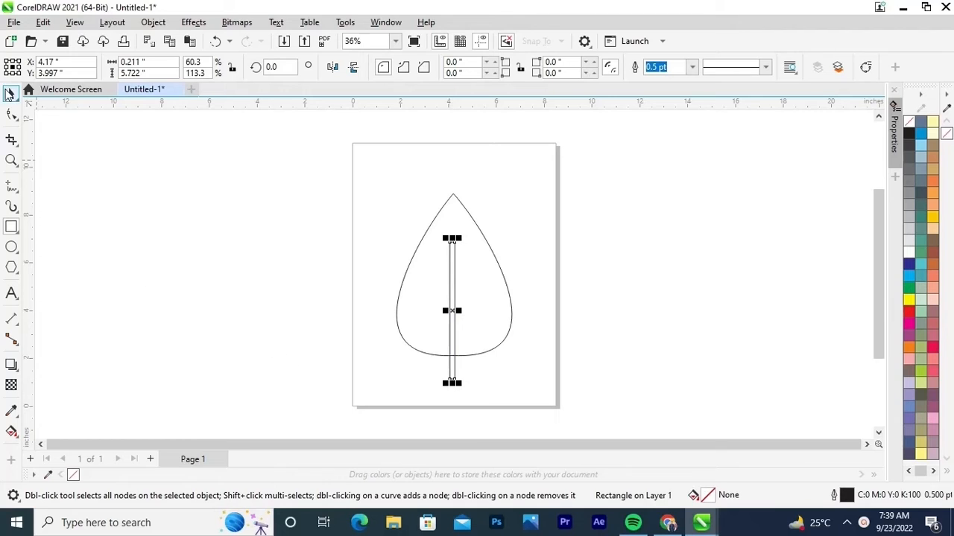
{"action": "left_click", "coordinate": [11, 113]}
{"action": "left_click", "coordinate": [865, 67]}
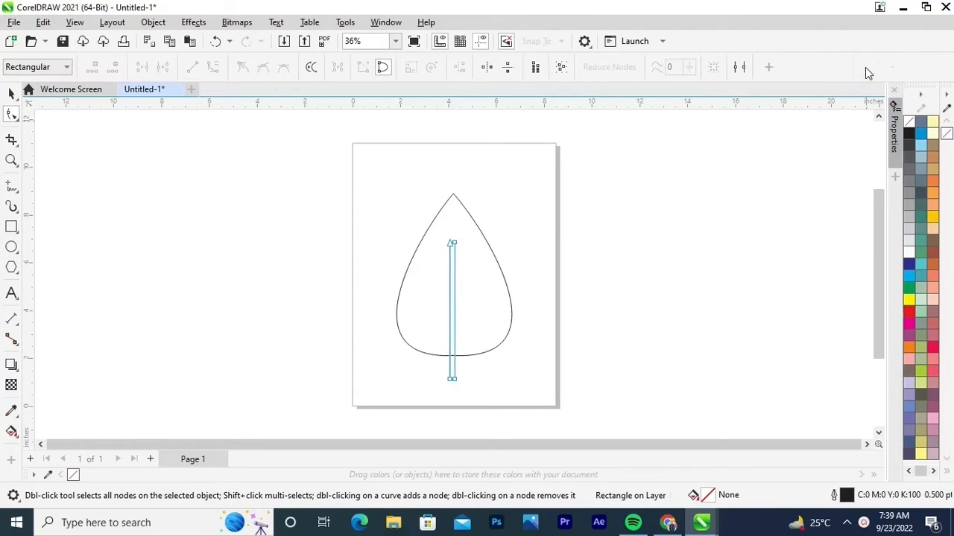
{"action": "left_click", "coordinate": [452, 246]}
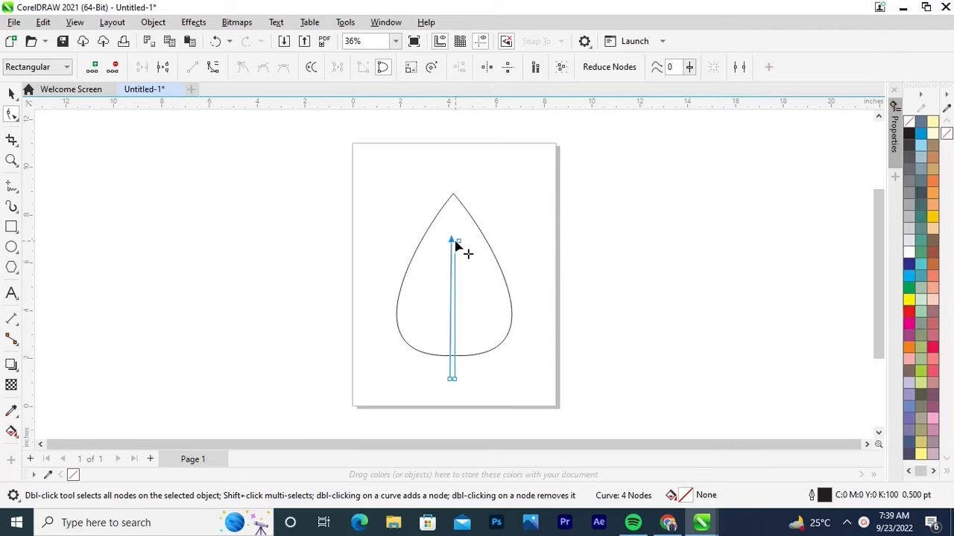
{"action": "left_click_drag", "start_coordinate": [456, 245], "coordinate": [453, 240]}
{"action": "left_click", "coordinate": [8, 90]}
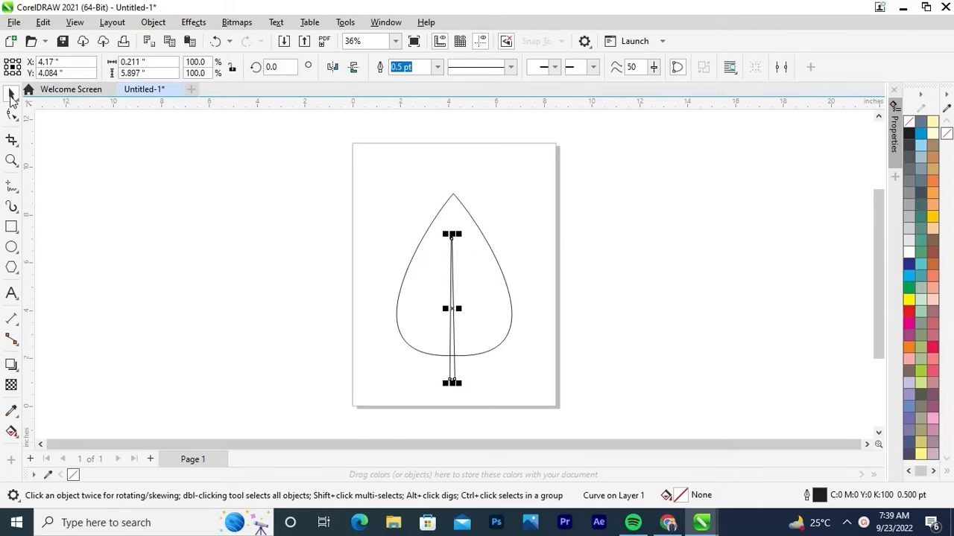
{"action": "left_click", "coordinate": [383, 320]}
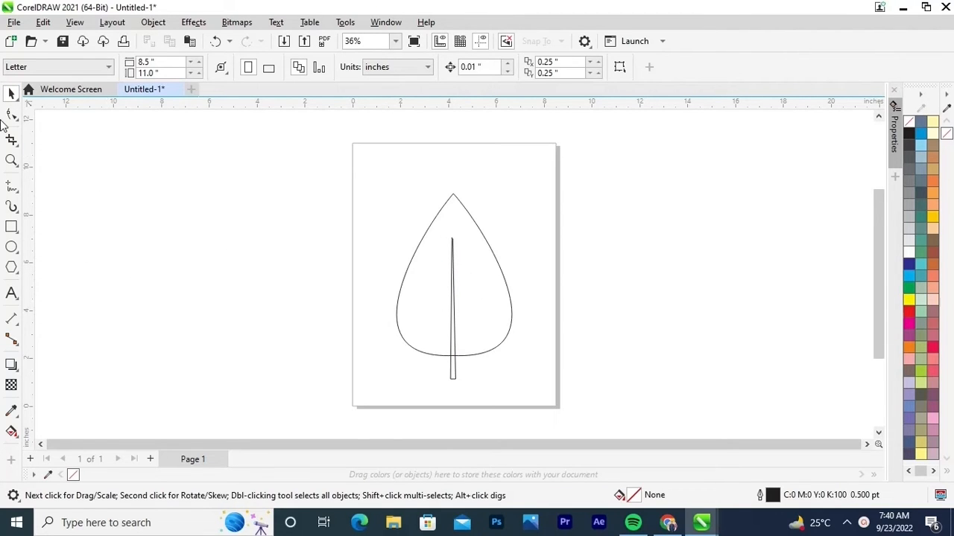
Draw a small circle, place it at the trunk's lower end and scale it to about 0.23 inches to fit the trunk's width
{"action": "left_click", "coordinate": [11, 246]}
{"action": "mouse_move", "coordinate": [209, 210]}
{"action": "left_mouse_down"}
{"action": "mouse_move", "coordinate": [216, 226]}
{"action": "mouse_move", "coordinate": [214, 213]}
{"action": "left_mouse_up"}
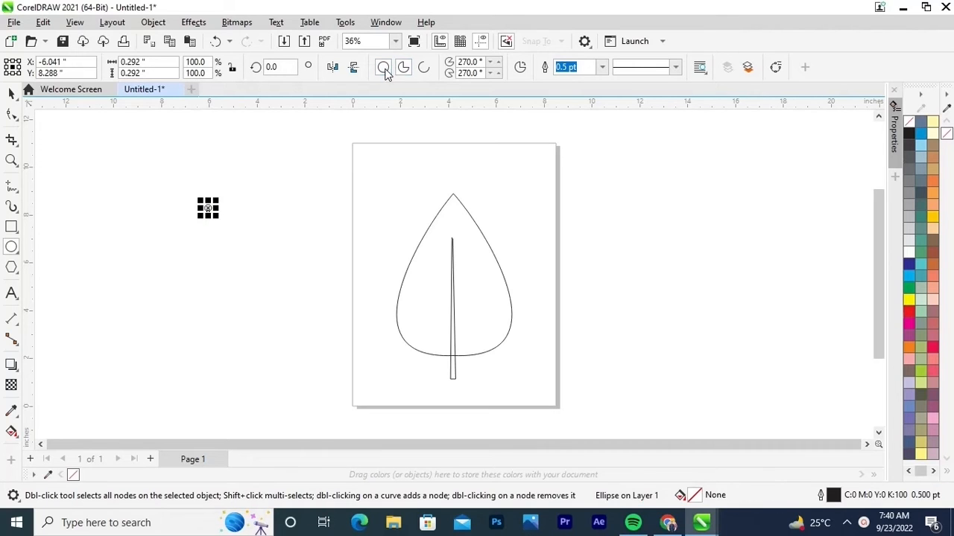
{"action": "key", "text": "space"}
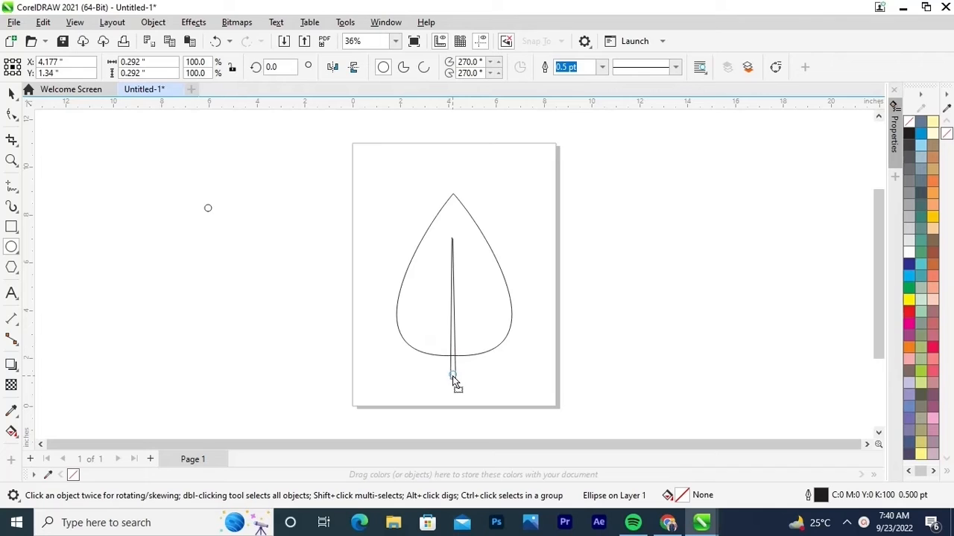
{"action": "left_click_drag", "start_coordinate": [453, 378], "coordinate": [453, 378]}
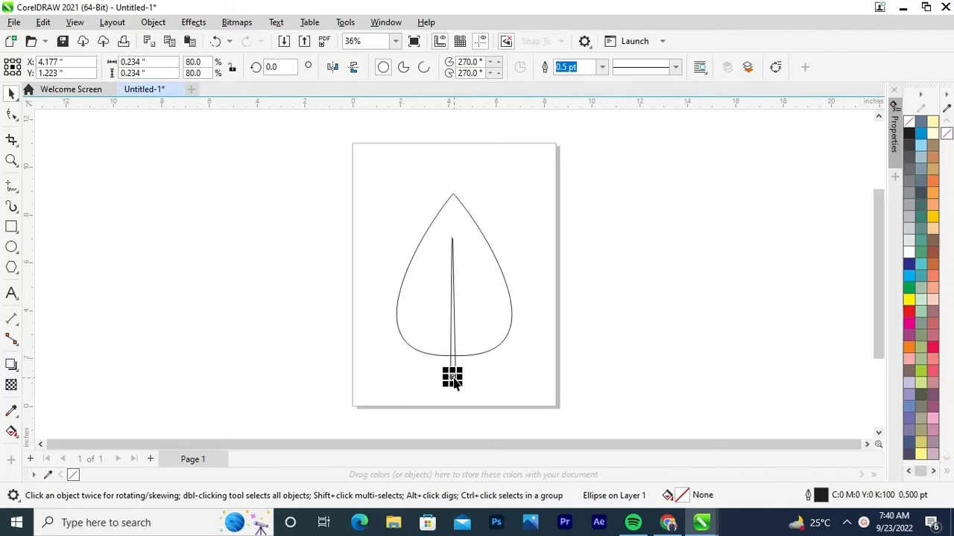
{"action": "key", "text": "Right"}
{"action": "left_click", "coordinate": [453, 377]}
{"action": "left_click", "coordinate": [503, 386]}
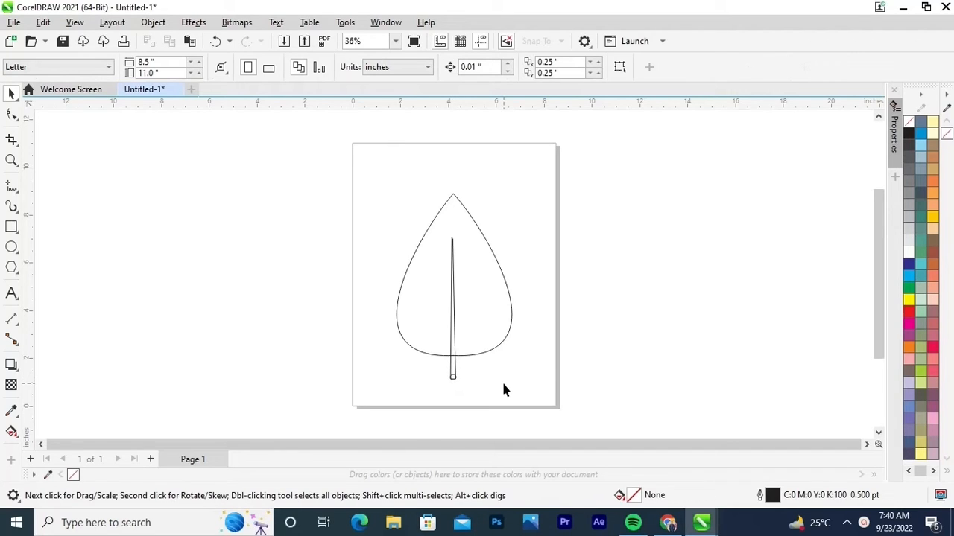
Draw a closed, pointed triangular branch, about 1.05 by 1.63 inches, rising left from the lower trunk with the 2-Point Line tool
{"action": "left_click", "coordinate": [17, 192]}
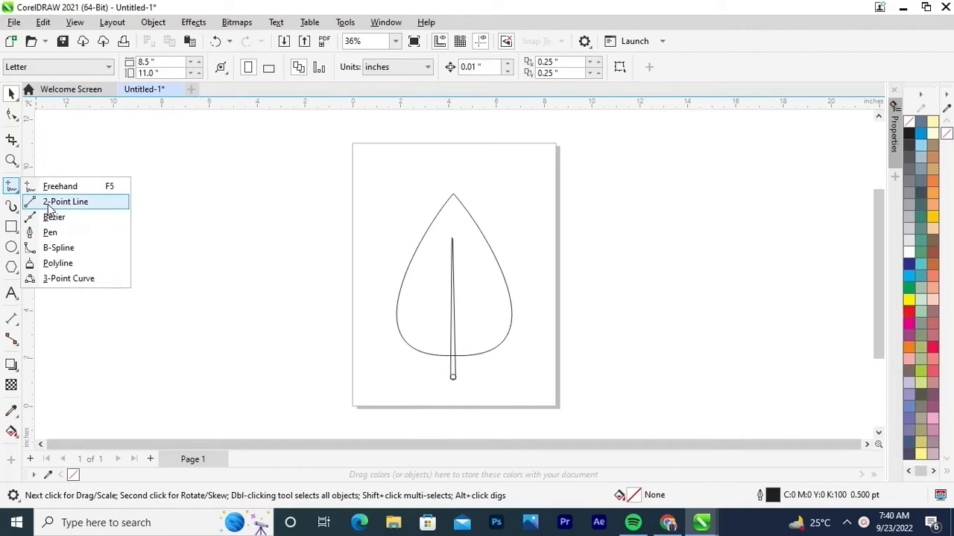
{"action": "left_click", "coordinate": [46, 204]}
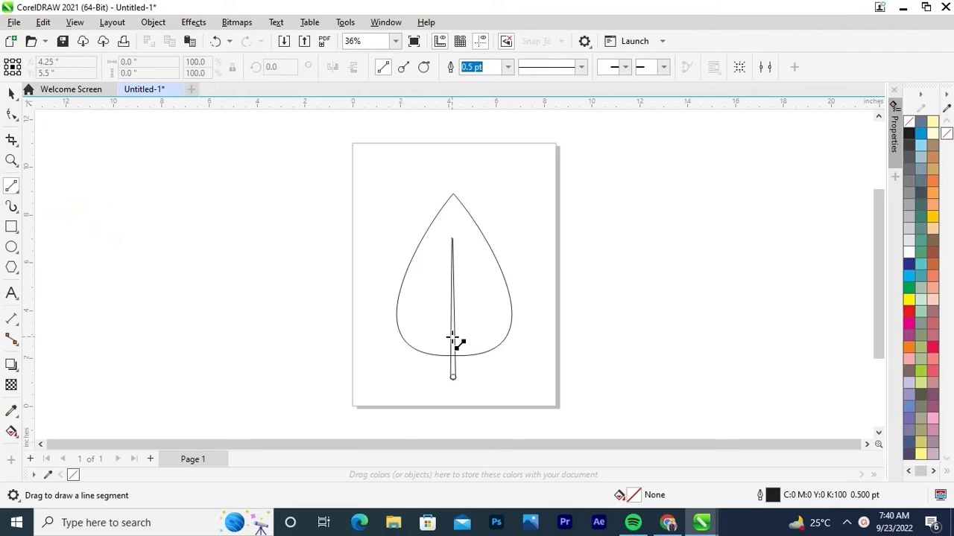
{"action": "scroll", "coordinate": [455, 339], "scroll_direction": "up", "scroll_amount": 3}
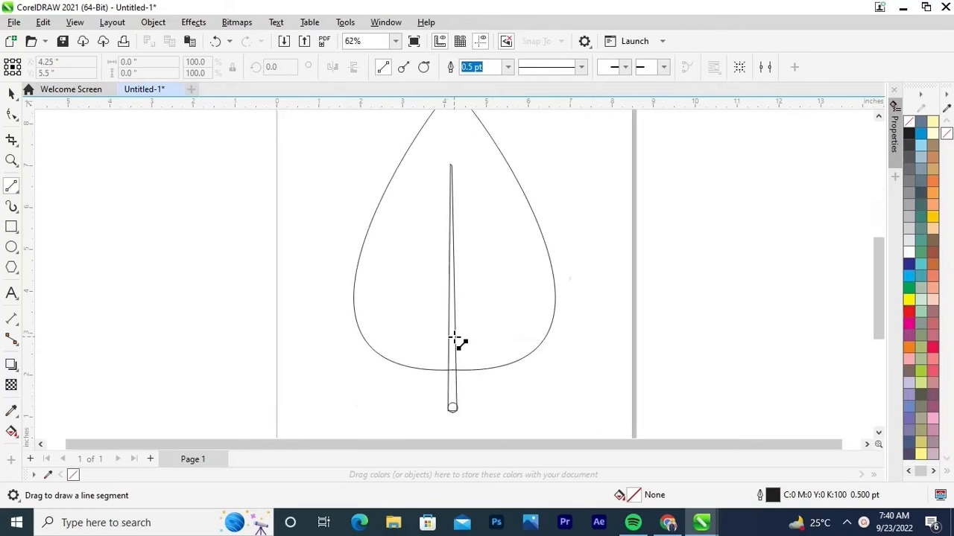
{"action": "mouse_move", "coordinate": [451, 338]}
{"action": "left_mouse_down"}
{"action": "mouse_move", "coordinate": [451, 355]}
{"action": "mouse_move", "coordinate": [392, 276]}
{"action": "mouse_move", "coordinate": [400, 270]}
{"action": "mouse_move", "coordinate": [452, 342]}
{"action": "left_mouse_up"}
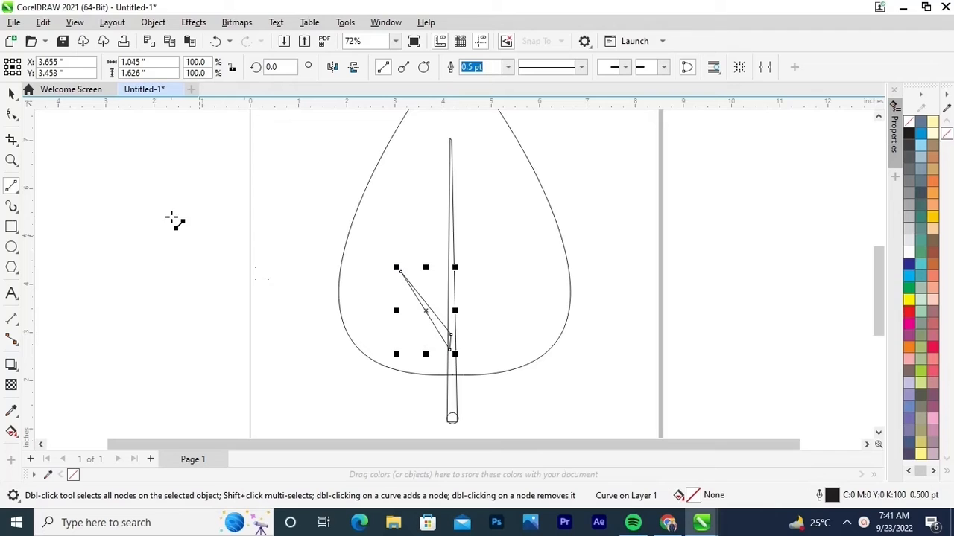
Duplicate the triangular branch and move the copy straight up the trunk by about 1.7 inches
{"action": "left_click", "coordinate": [11, 93]}
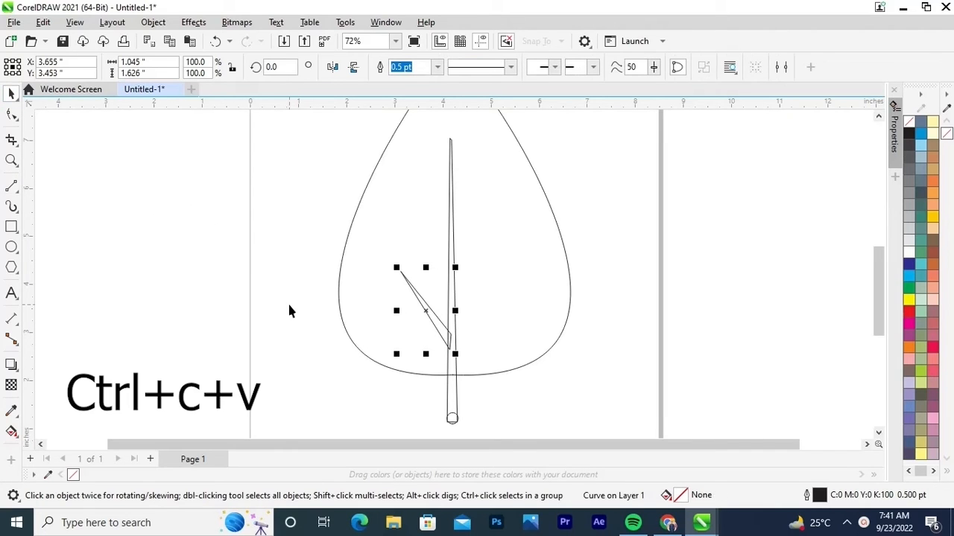
{"action": "key", "text": "ctrl+c"}
{"action": "key", "text": "ctrl+v"}
{"action": "key", "text": "Up"}
{"action": "key", "text": "Up"}
{"action": "key", "text": "Up"}
{"action": "key", "text": "Up"}
{"action": "key", "text": "Up"}
{"action": "key", "text": "Up"}
{"action": "key", "text": "Up"}
{"action": "key", "text": "Up"}
{"action": "key", "text": "Up"}
{"action": "key", "text": "Up"}
{"action": "key", "text": "Up"}
{"action": "key", "text": "Up"}
{"action": "key", "text": "Up"}
{"action": "key", "text": "Up"}
{"action": "key", "text": "Up"}
{"action": "key", "text": "Up"}
{"action": "key", "text": "Up"}
{"action": "key", "text": "Up"}
{"action": "key", "text": "Up"}
{"action": "key", "text": "Up"}
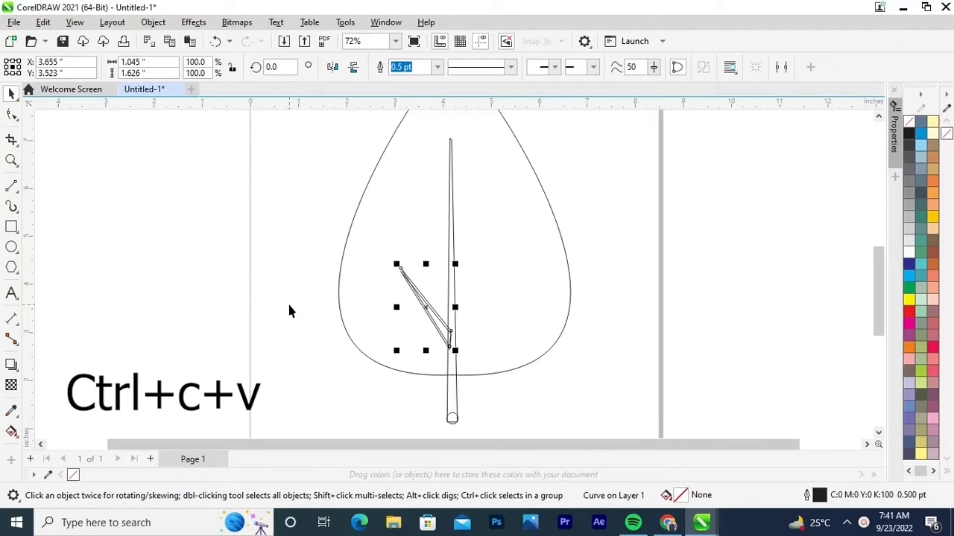
{"action": "key", "text": "Up"}
{"action": "key", "text": "Up"}
{"action": "key", "text": "Up"}
{"action": "key", "text": "Up"}
{"action": "key", "text": "Up"}
{"action": "key", "text": "Up"}
{"action": "key", "text": "Up"}
{"action": "key", "text": "Up"}
{"action": "key", "text": "Up"}
{"action": "key", "text": "Up"}
{"action": "key", "text": "Up"}
{"action": "key", "text": "Up"}
{"action": "key", "text": "Up"}
{"action": "key", "text": "Up"}
{"action": "key", "text": "Up"}
{"action": "key", "text": "Up"}
{"action": "key", "text": "Up"}
{"action": "key", "text": "Up"}
{"action": "key", "text": "Up"}
{"action": "key", "text": "Up"}
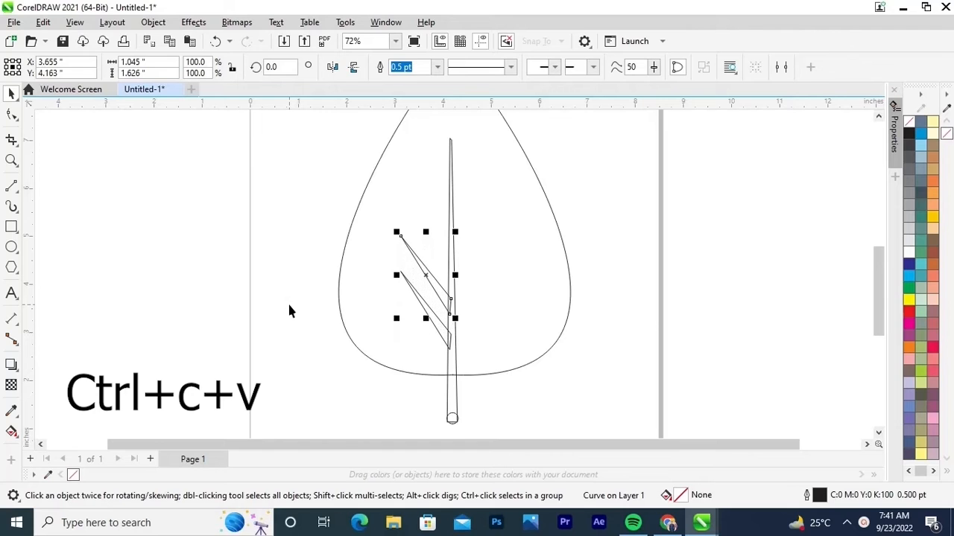
{"action": "key", "text": "Up"}
{"action": "key", "text": "Up"}
{"action": "key", "text": "Up"}
{"action": "key", "text": "Up"}
{"action": "key", "text": "Up"}
{"action": "key", "text": "Up"}
{"action": "key", "text": "Up"}
{"action": "key", "text": "Up"}
{"action": "key", "text": "Up"}
{"action": "key", "text": "Up"}
{"action": "key", "text": "Up"}
{"action": "key", "text": "Up"}
{"action": "key", "text": "Up"}
{"action": "key", "text": "Up"}
{"action": "key", "text": "Up"}
{"action": "key", "text": "Up"}
{"action": "key", "text": "Up"}
{"action": "key", "text": "Up"}
{"action": "key", "text": "Up"}
{"action": "key", "text": "Up"}
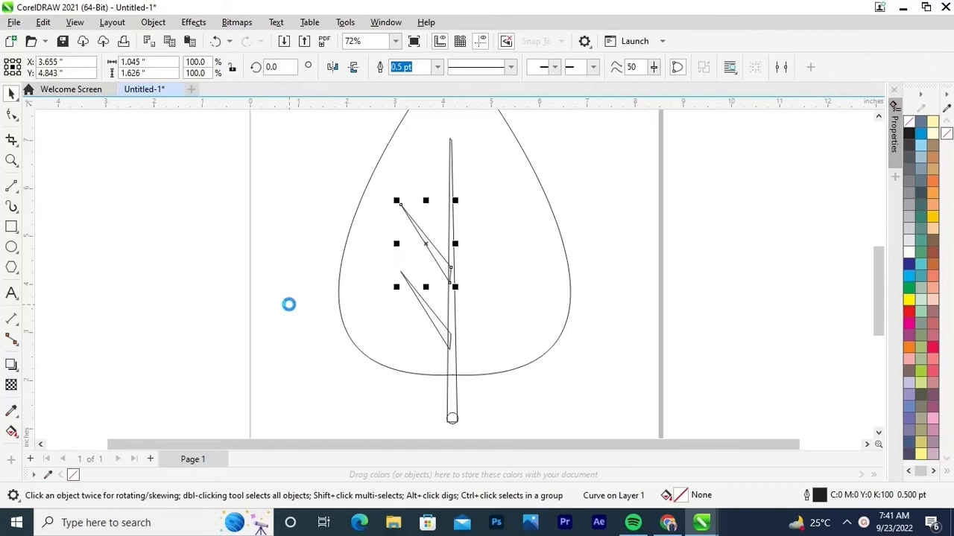
{"action": "key", "text": "Up"}
{"action": "key", "text": "Up"}
{"action": "key", "text": "Up"}
{"action": "key", "text": "Up"}
{"action": "key", "text": "Up"}
{"action": "key", "text": "Up"}
{"action": "key", "text": "Up"}
{"action": "key", "text": "Up"}
{"action": "key", "text": "Up"}
{"action": "key", "text": "Up"}
{"action": "key", "text": "Up"}
{"action": "key", "text": "Up"}
{"action": "key", "text": "Up"}
{"action": "key", "text": "Up"}
{"action": "key", "text": "Up"}
{"action": "key", "text": "Up"}
{"action": "key", "text": "Up"}
{"action": "key", "text": "Up"}
{"action": "key", "text": "Up"}
{"action": "key", "text": "Up"}
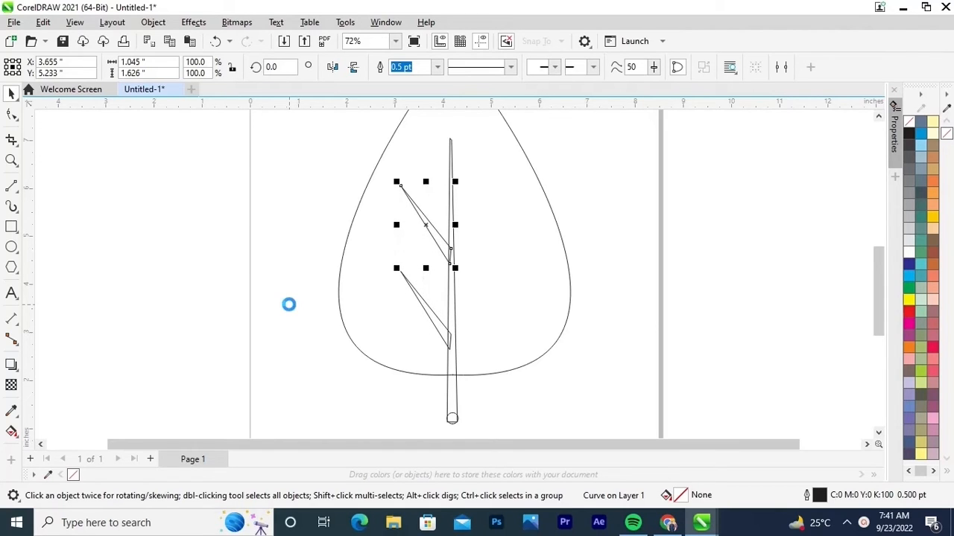
{"action": "key", "text": "Up"}
{"action": "key", "text": "Up"}
{"action": "key", "text": "Down"}
{"action": "key", "text": "Down"}
{"action": "key", "text": "Down"}
{"action": "key", "text": "Down"}
{"action": "key", "text": "Down"}
{"action": "key", "text": "Down"}
{"action": "key", "text": "Down"}
{"action": "key", "text": "Down"}
{"action": "key", "text": "Down"}
{"action": "key", "text": "Down"}
{"action": "key", "text": "Down"}
{"action": "key", "text": "Down"}
{"action": "key", "text": "Down"}
{"action": "key", "text": "Down"}
{"action": "key", "text": "Down"}
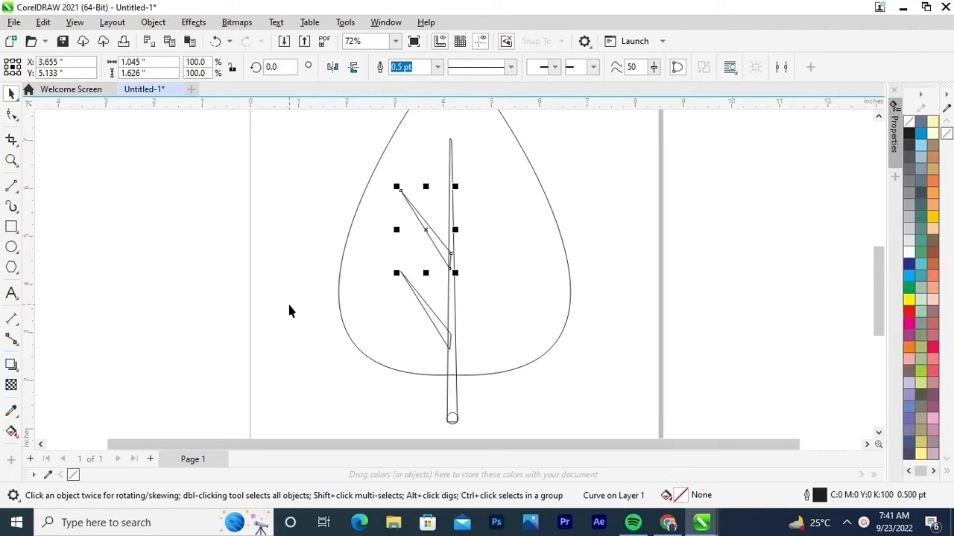
{"action": "left_click", "coordinate": [266, 303]}
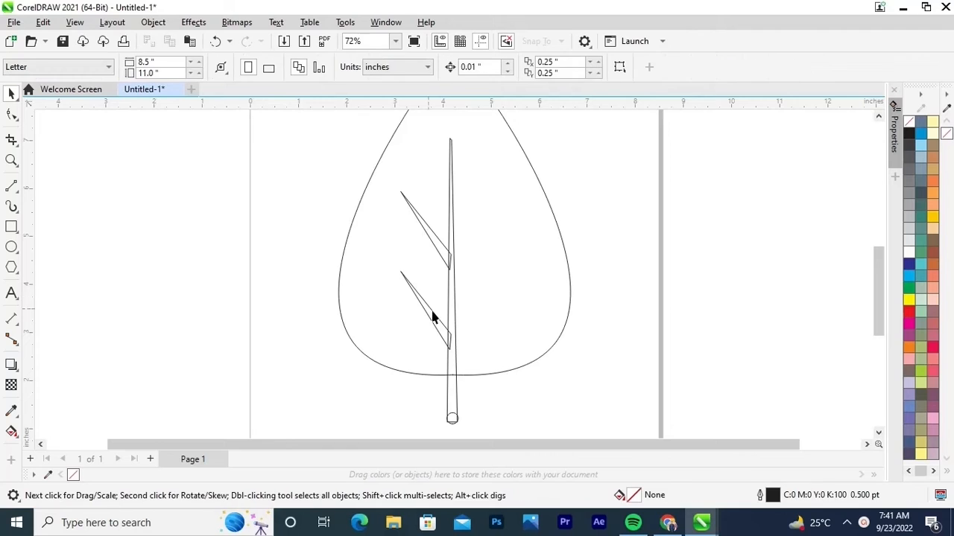
Duplicate the two left branches together and mirror the copies horizontally so their tips point up to the right
{"action": "left_click", "coordinate": [436, 320]}
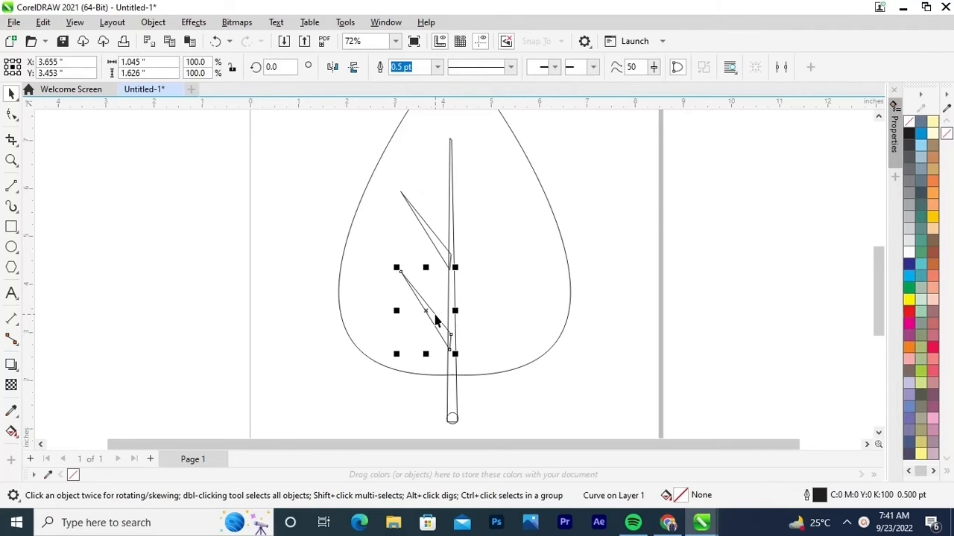
{"action": "left_click", "coordinate": [430, 240], "text": "shift"}
{"action": "key", "text": "ctrl+c"}
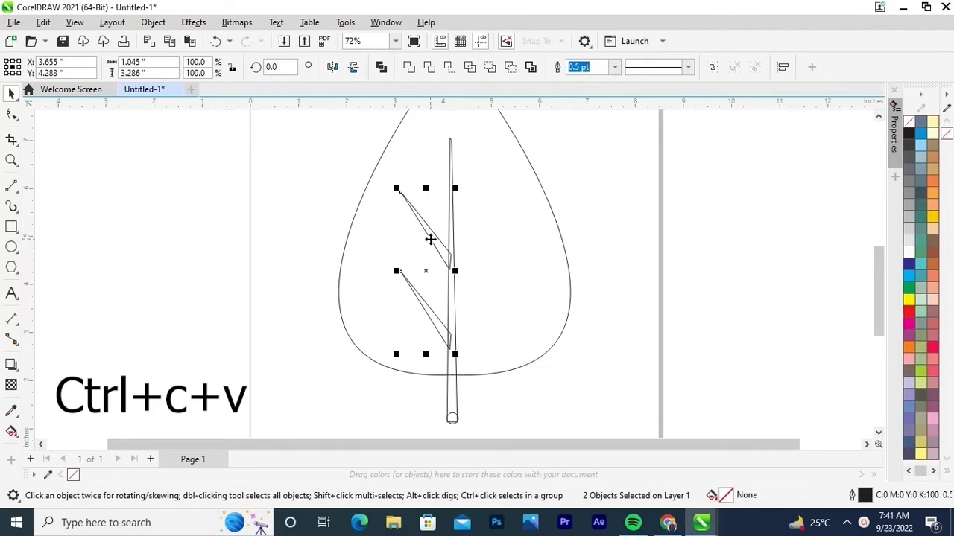
{"action": "key", "text": "ctrl+v"}
{"action": "key", "text": "Right"}
{"action": "key", "text": "Right"}
{"action": "key", "text": "Right"}
{"action": "key", "text": "Right"}
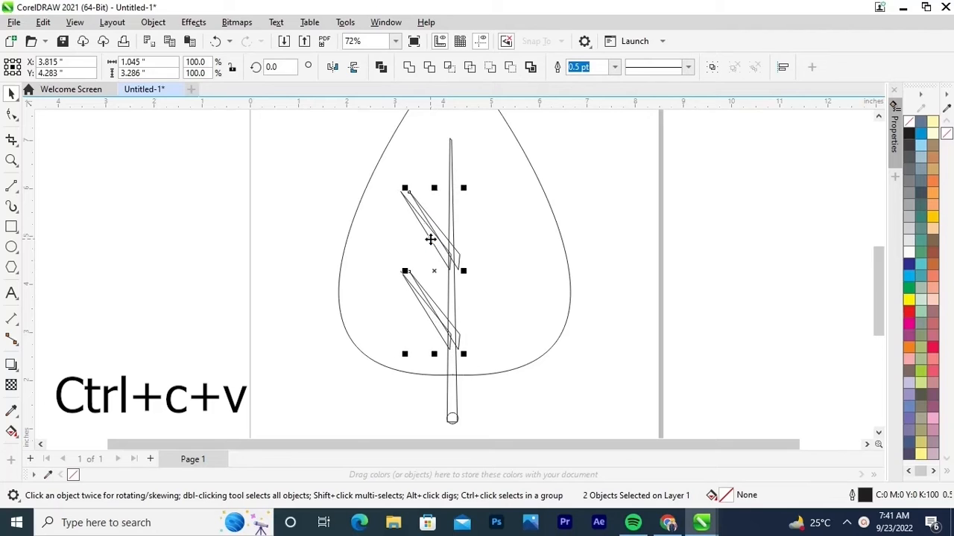
{"action": "left_click", "coordinate": [332, 67]}
{"action": "left_click", "coordinate": [354, 67]}
Move the mirrored branches to the trunk's right side, staggered above the left ones, centred at about X 4.695, Y 5.113 inches
{"action": "key", "text": "Up"}
{"action": "key", "text": "Up"}
{"action": "key", "text": "Up"}
{"action": "key", "text": "Up"}
{"action": "key", "text": "Up"}
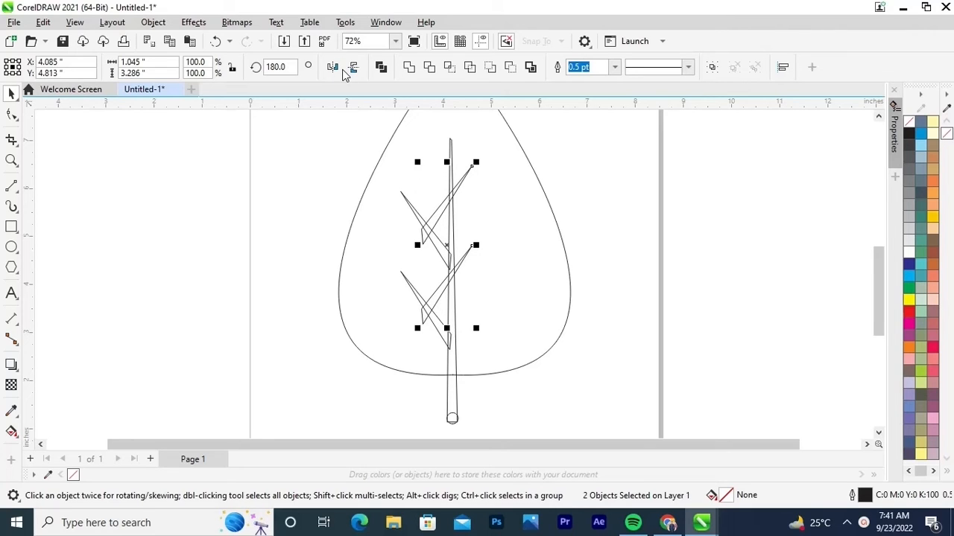
{"action": "key", "text": "Right"}
{"action": "key", "text": "Right"}
{"action": "key", "text": "Right"}
{"action": "key", "text": "Right"}
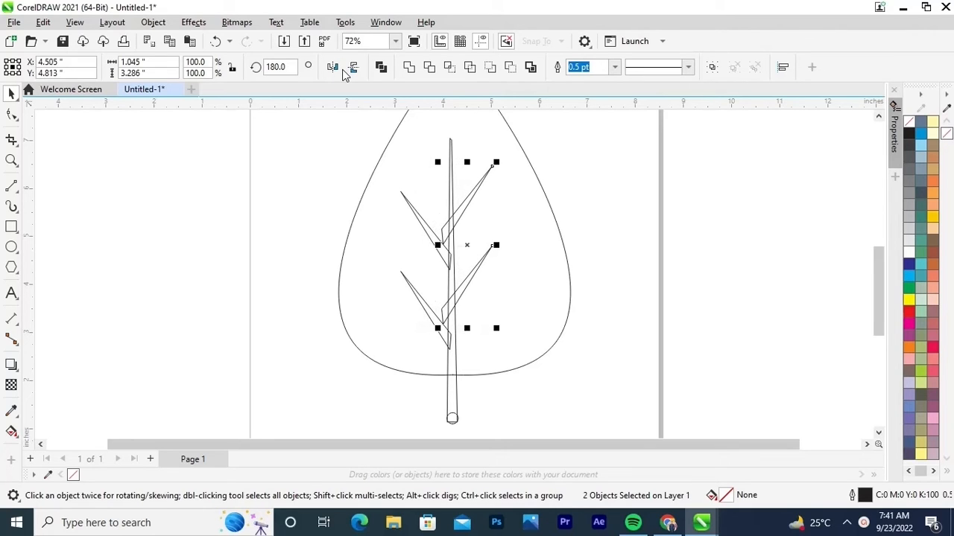
{"action": "key", "text": "Right"}
{"action": "key", "text": "Right"}
{"action": "key", "text": "Up"}
{"action": "key", "text": "Up"}
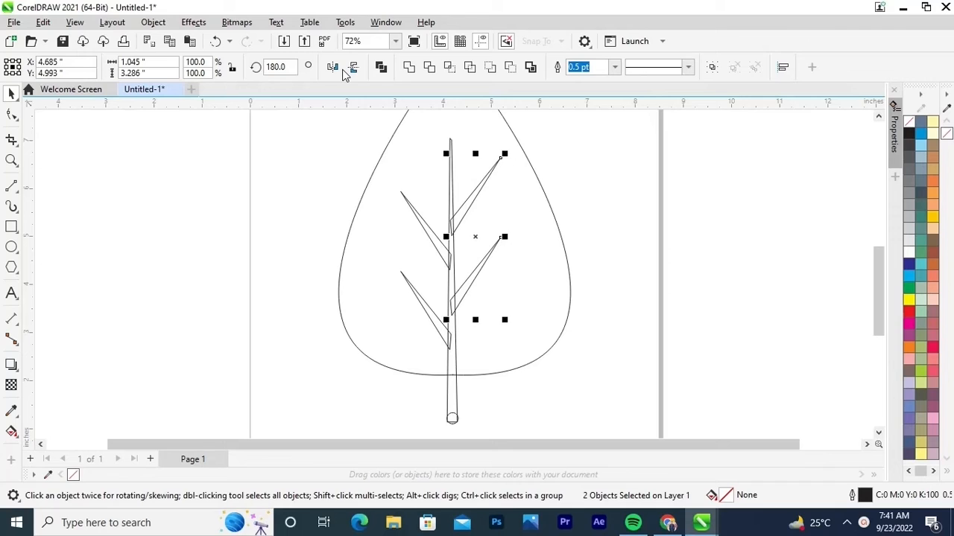
{"action": "key", "text": "Up"}
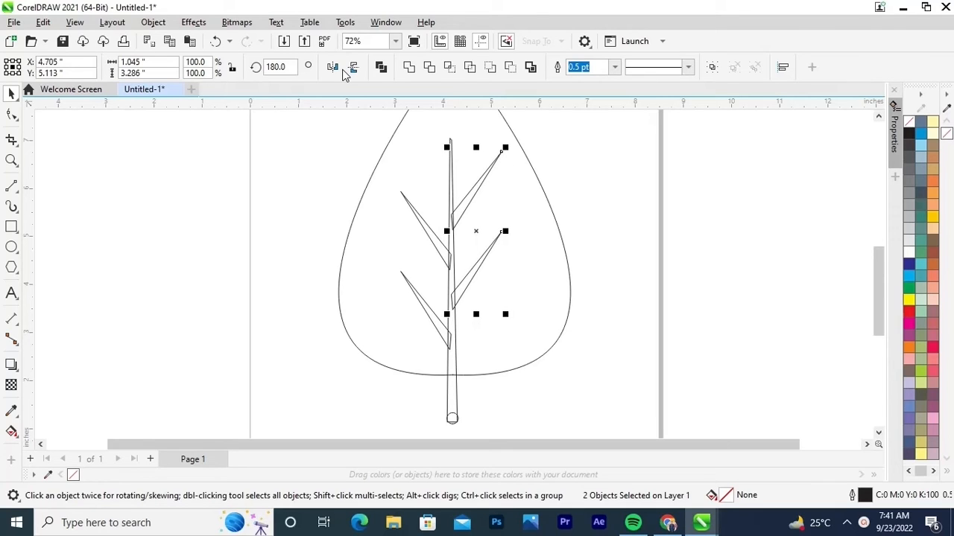
{"action": "key", "text": "Left"}
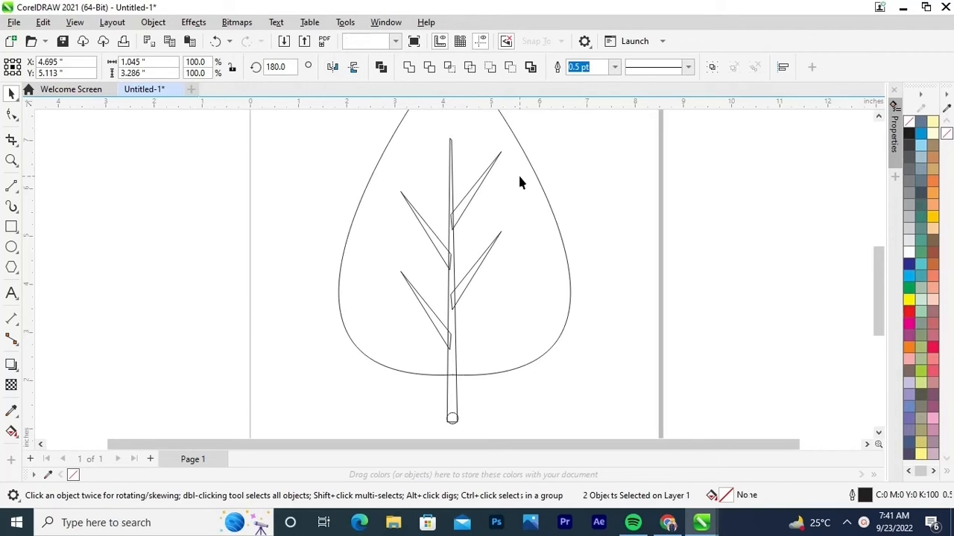
{"action": "left_click", "coordinate": [518, 175]}
Bring the two nodes at the trunk's upper end together with the Shape tool to form a sharp point
{"action": "left_click", "coordinate": [452, 170]}
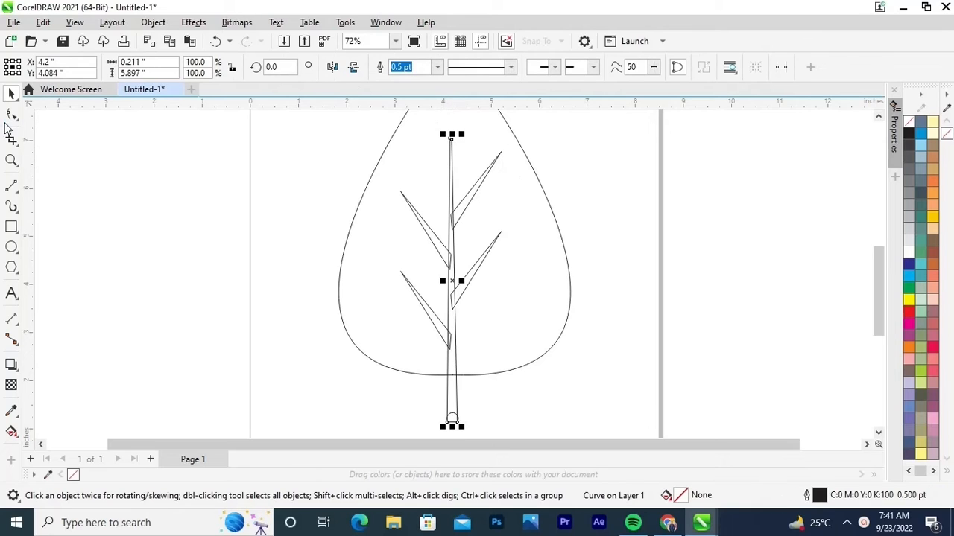
{"action": "left_click", "coordinate": [11, 114]}
{"action": "scroll", "coordinate": [617, 192], "scroll_direction": "up", "scroll_amount": 1}
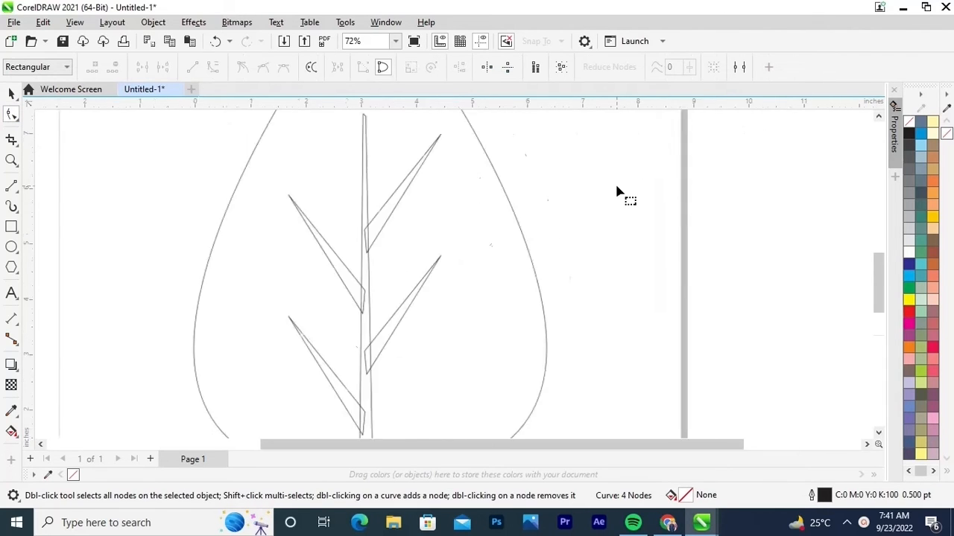
{"action": "scroll", "coordinate": [616, 193], "scroll_direction": "up", "scroll_amount": 2}
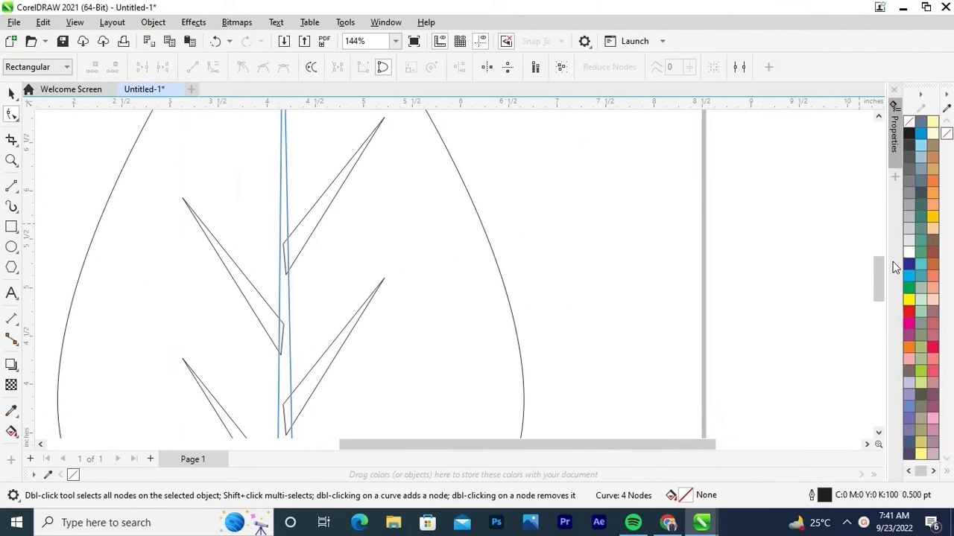
{"action": "left_click_drag", "start_coordinate": [876, 265], "coordinate": [826, 243]}
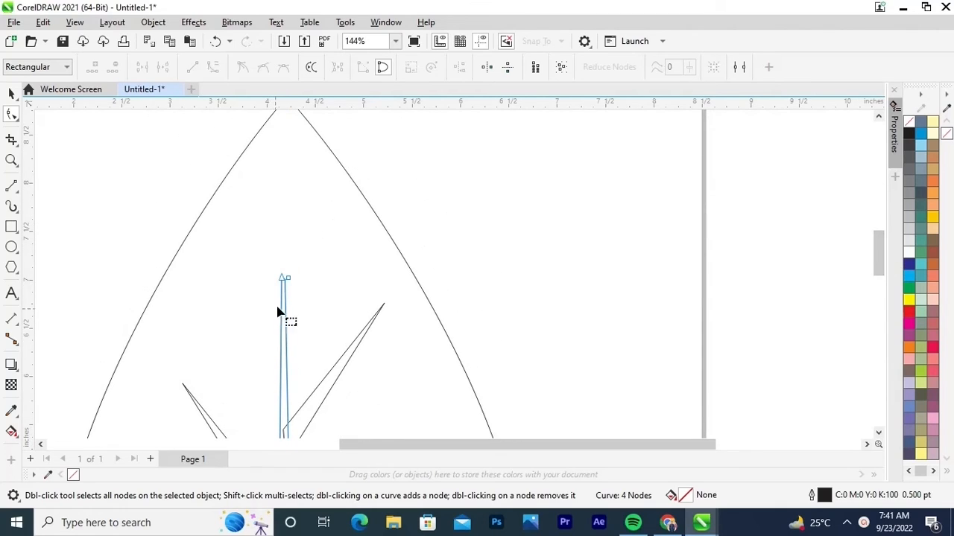
{"action": "left_click_drag", "start_coordinate": [286, 277], "coordinate": [289, 277]}
{"action": "key", "text": "ctrl+z"}
{"action": "left_click", "coordinate": [11, 93]}
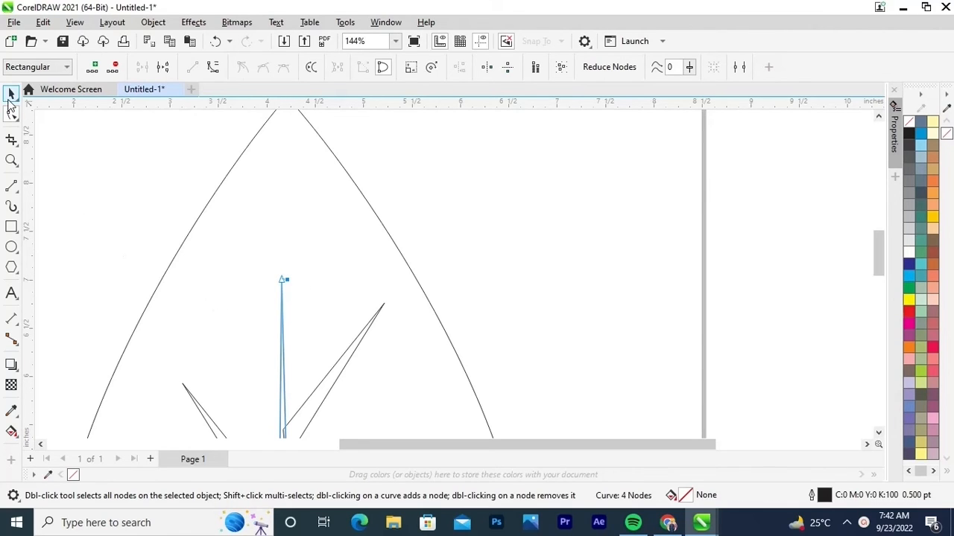
{"action": "left_click", "coordinate": [124, 199]}
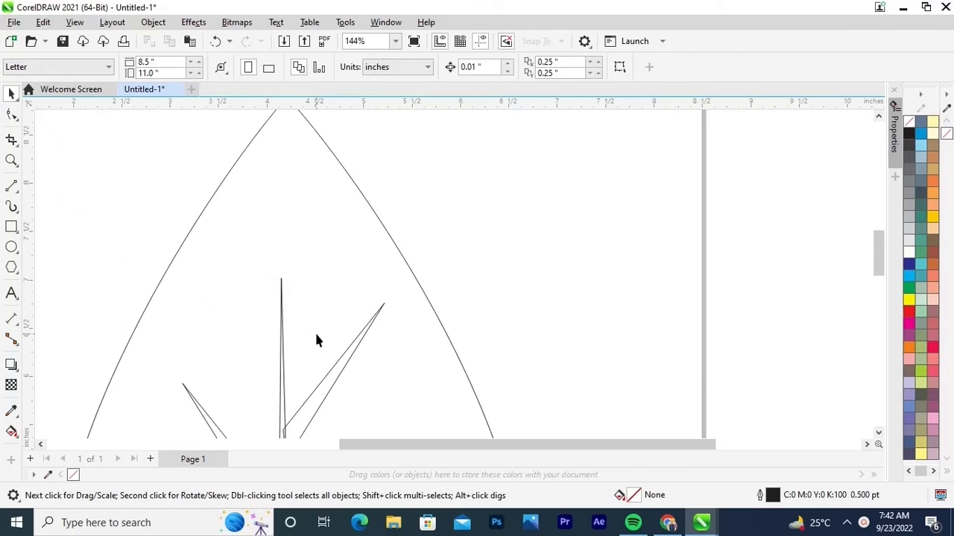
Apply a uniform fill to the trunk, its base circle and all four branches together
{"action": "scroll", "coordinate": [759, 141], "scroll_direction": "down", "scroll_amount": 4}
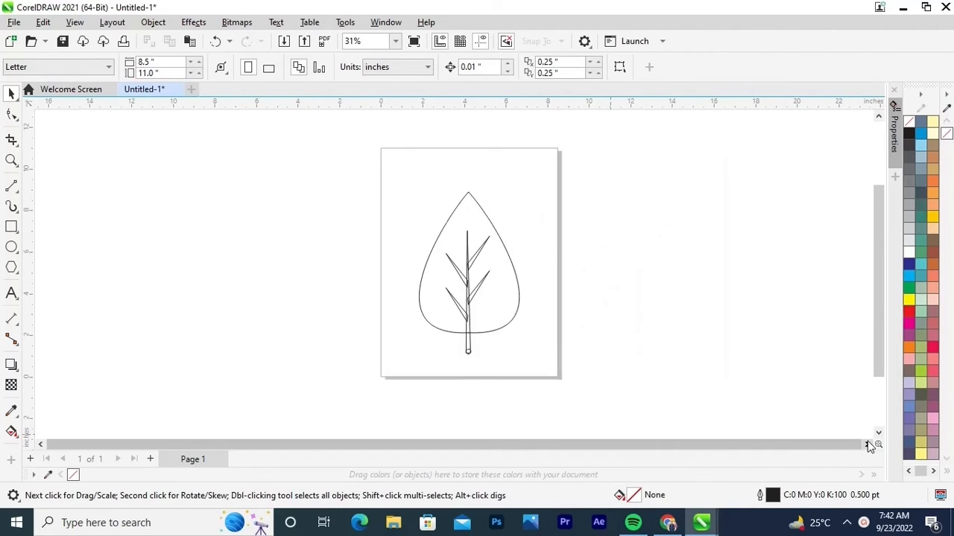
{"action": "left_click", "coordinate": [41, 445]}
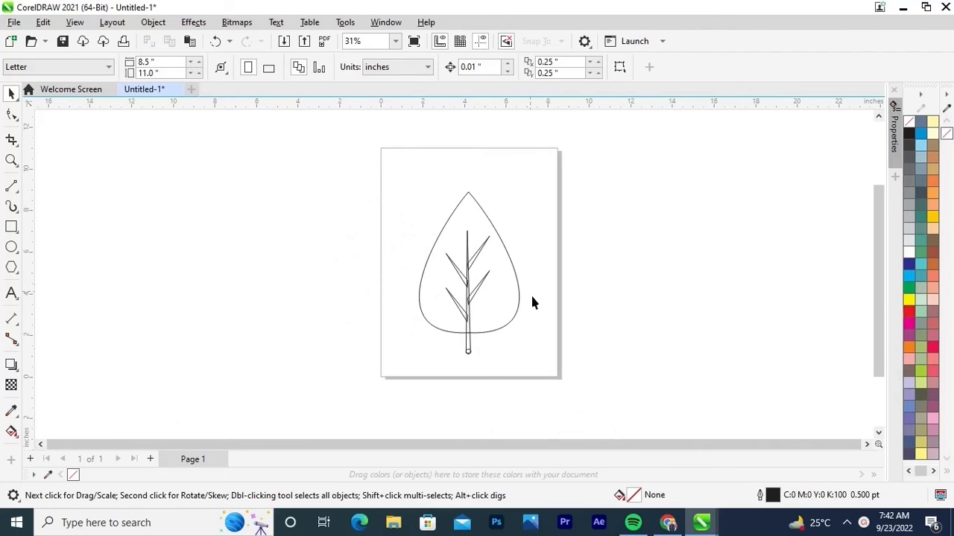
{"action": "left_click", "coordinate": [470, 347]}
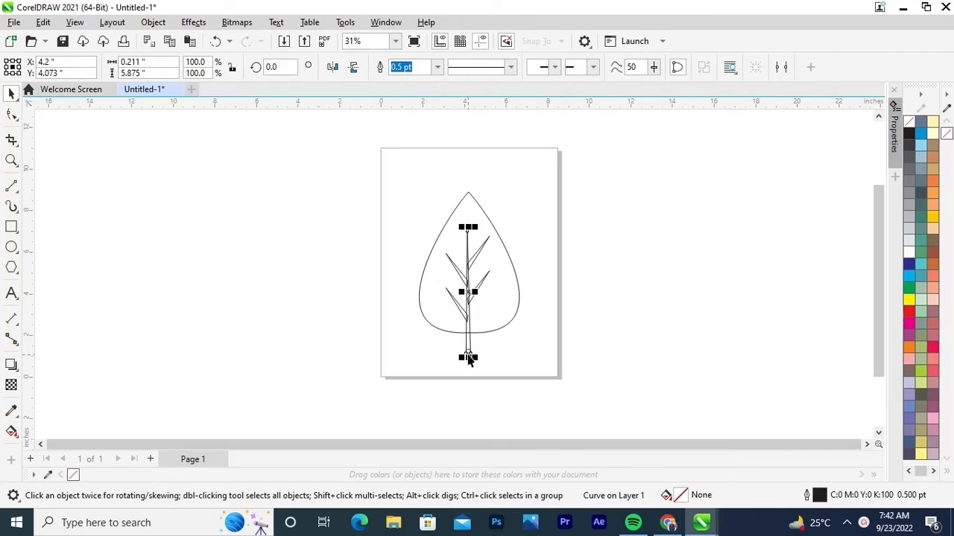
{"action": "left_click", "coordinate": [467, 351], "text": "shift"}
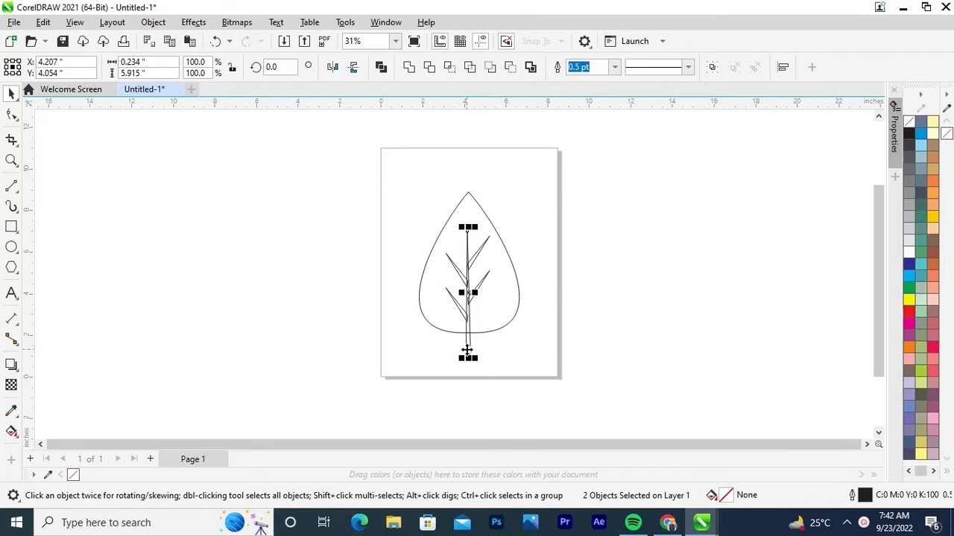
{"action": "left_click", "coordinate": [473, 265], "text": "shift"}
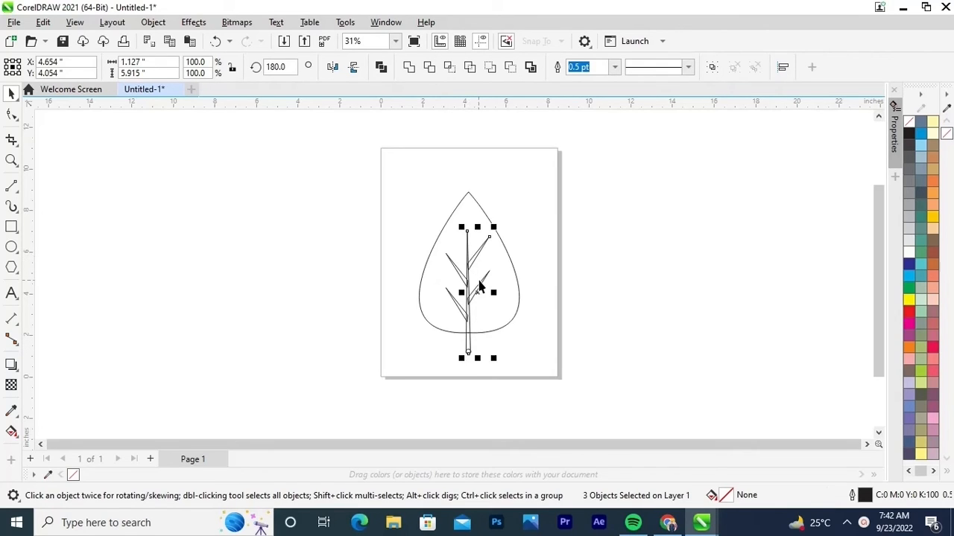
{"action": "left_click", "coordinate": [459, 277], "text": "shift"}
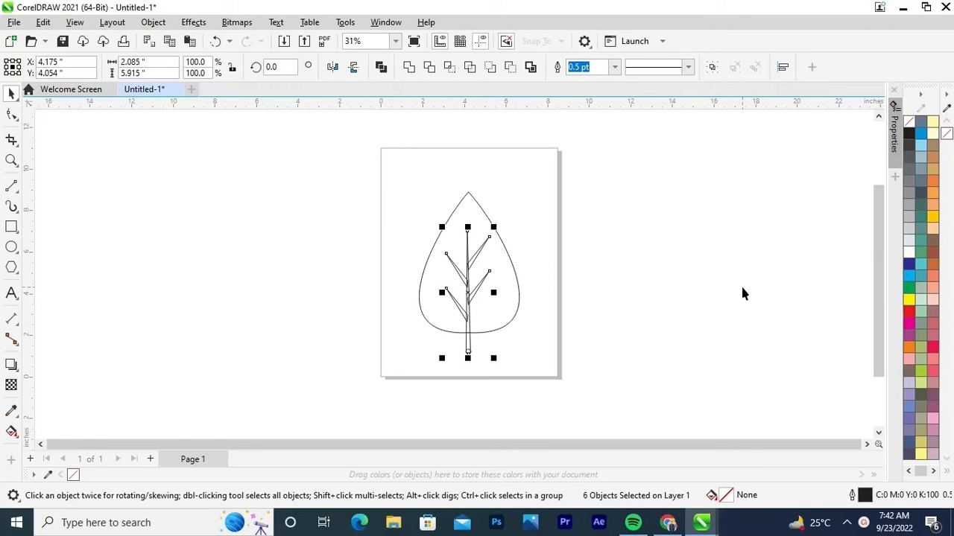
{"action": "key", "text": "alt+Return"}
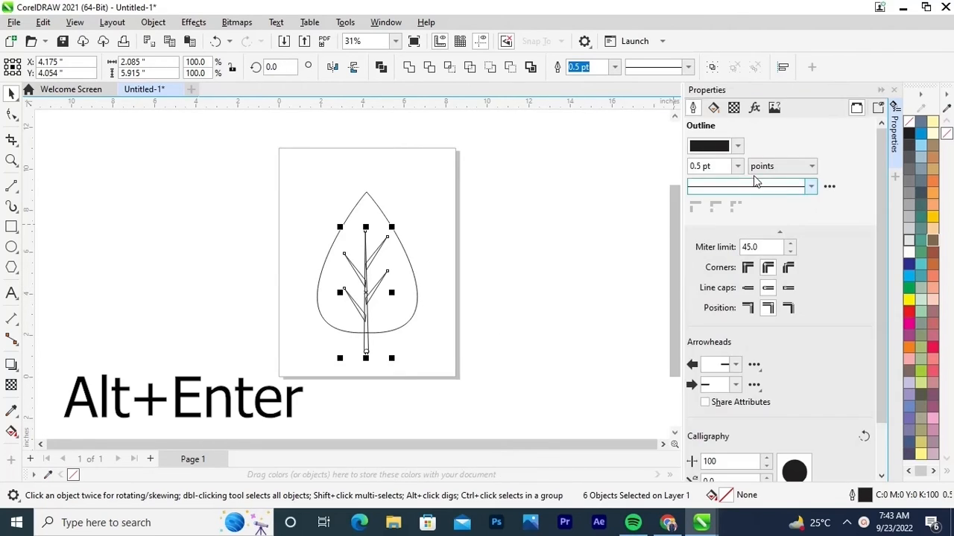
{"action": "left_click", "coordinate": [713, 108]}
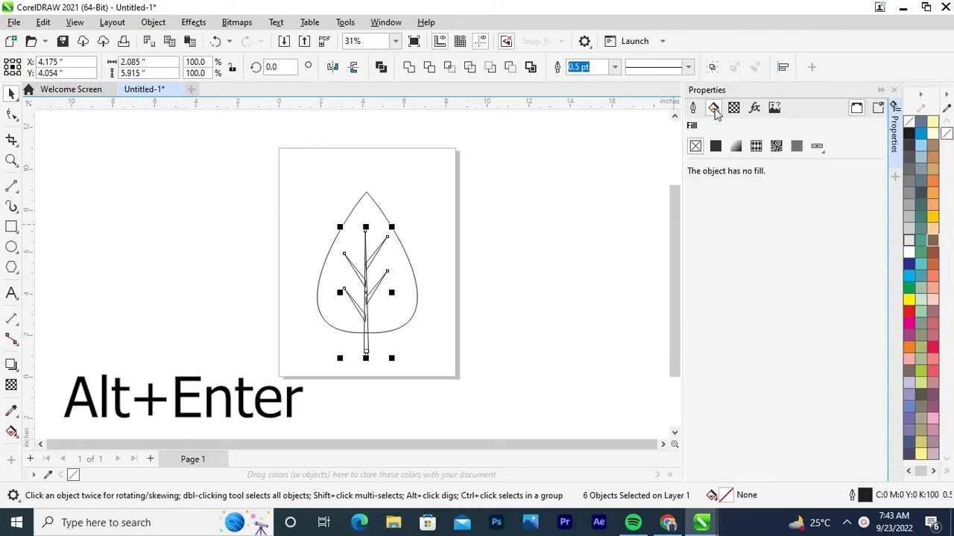
{"action": "left_click", "coordinate": [716, 146]}
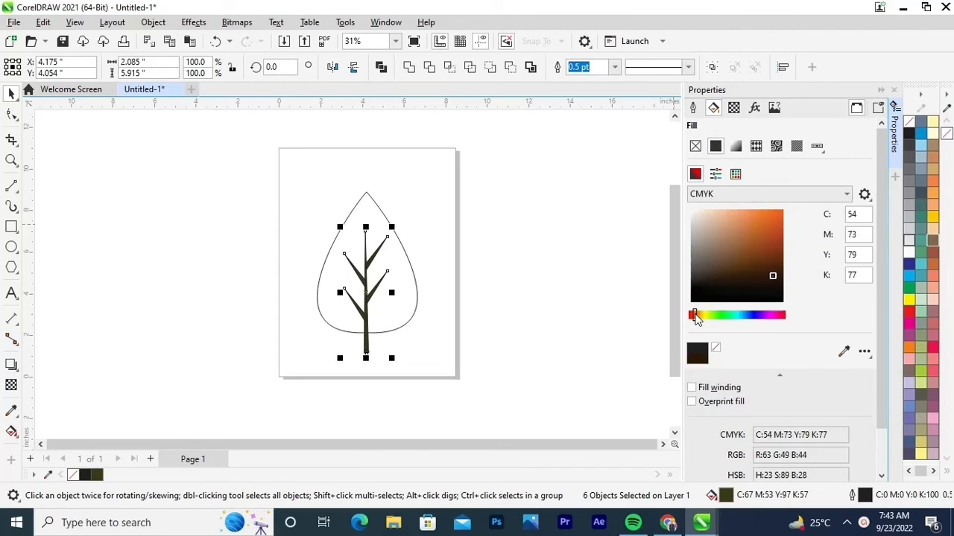
Set the fill of the trunk, base circle and branches to brown, C47 M62 Y100 K45
{"action": "mouse_move", "coordinate": [696, 314]}
{"action": "left_mouse_down"}
{"action": "mouse_move", "coordinate": [709, 313]}
{"action": "mouse_move", "coordinate": [699, 312]}
{"action": "left_mouse_up"}
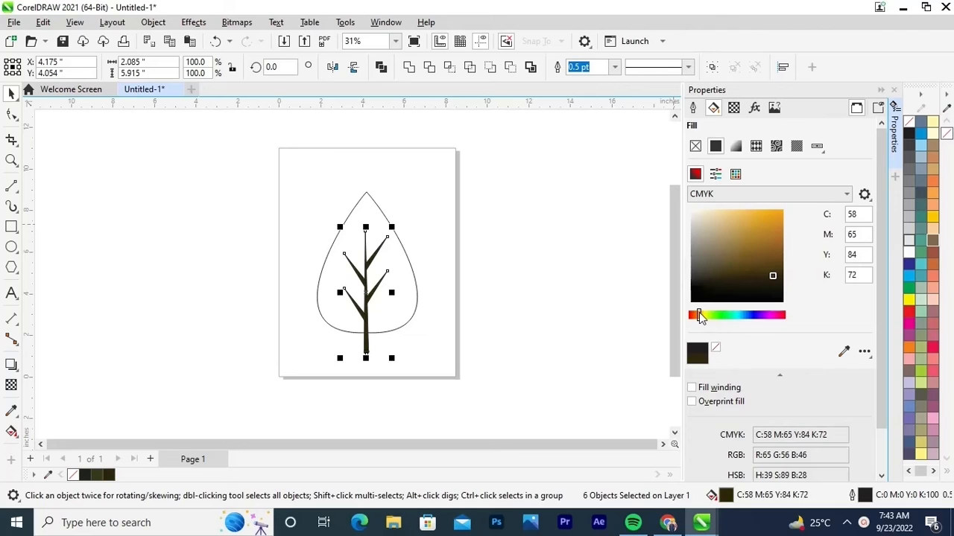
{"action": "left_click", "coordinate": [710, 241]}
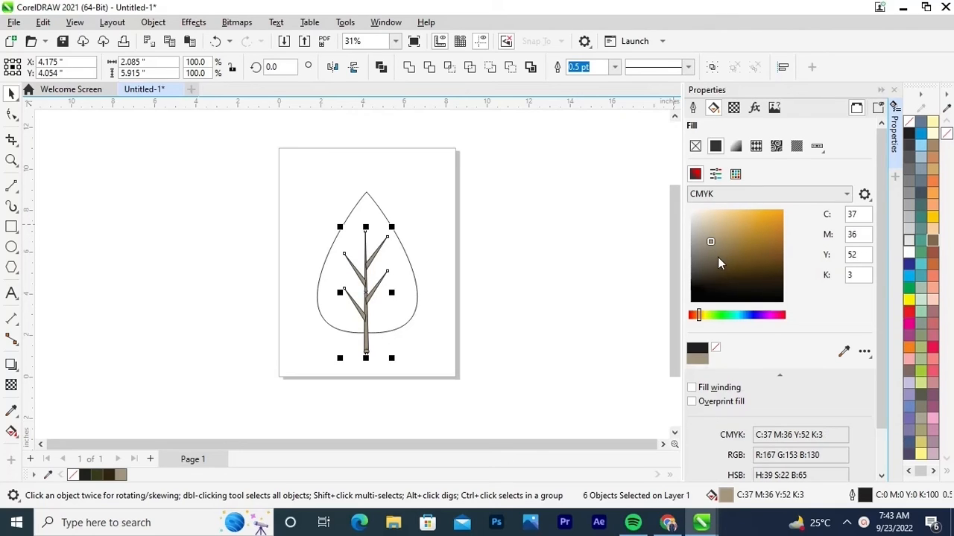
{"action": "left_click", "coordinate": [704, 256]}
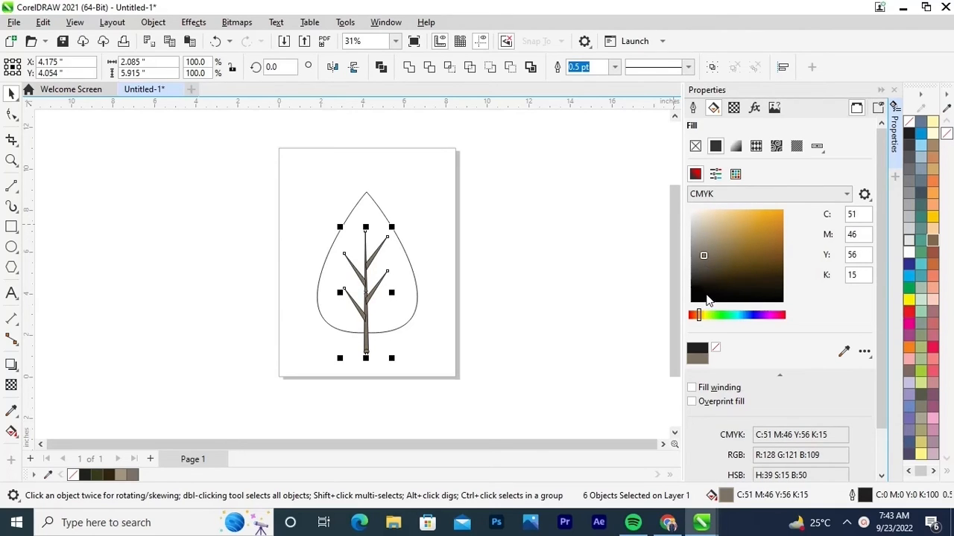
{"action": "left_click", "coordinate": [705, 292]}
{"action": "left_click_drag", "start_coordinate": [766, 289], "coordinate": [773, 263]}
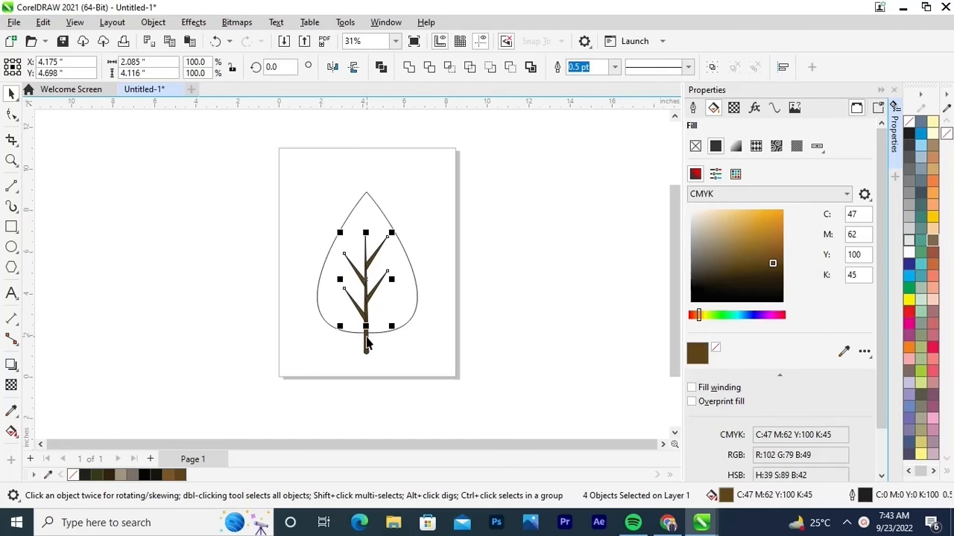
Group the trunk, base circle and four branches into one object
{"action": "left_click", "coordinate": [365, 356], "text": "shift"}
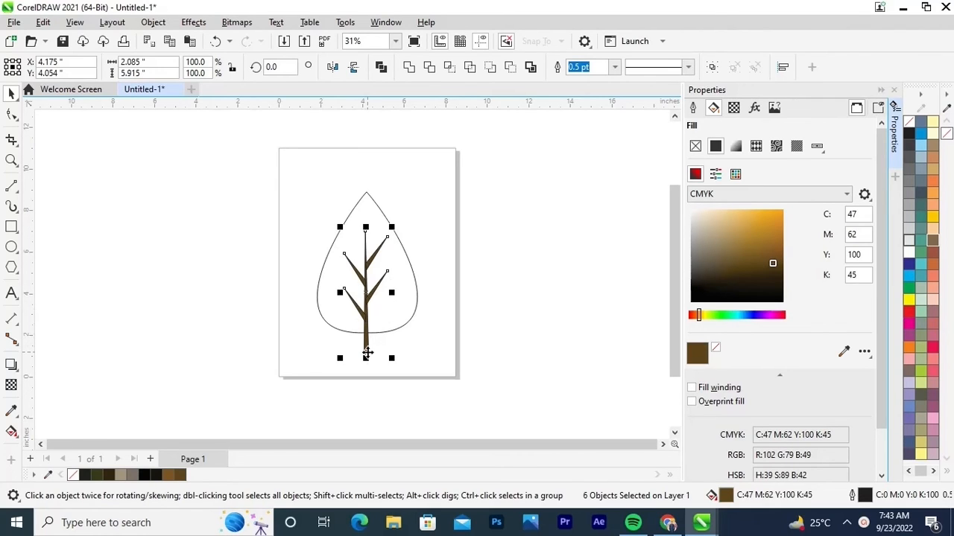
{"action": "key", "text": "ctrl+g"}
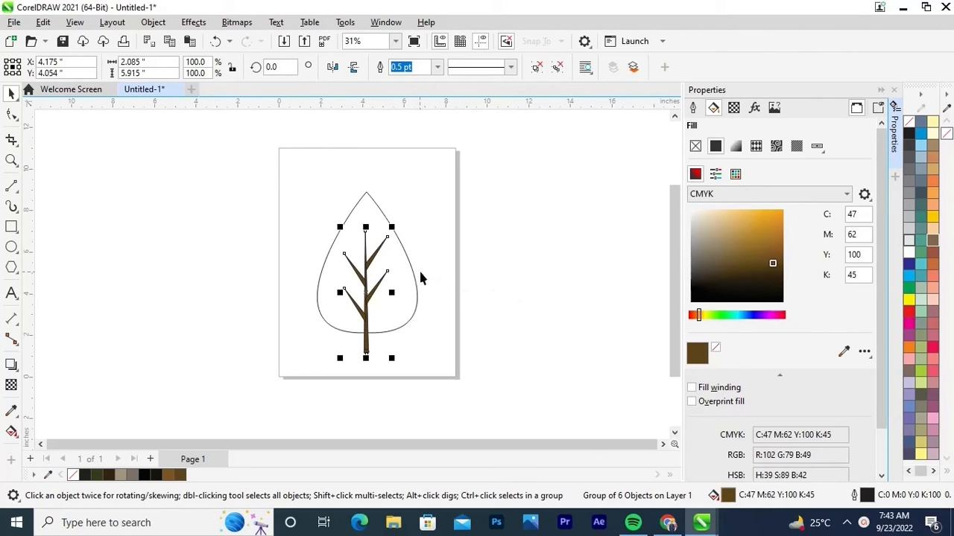
{"action": "left_click", "coordinate": [421, 275]}
Fill the teardrop crown with uniform dark green, C84 M42 Y100 K44, and close the object properties
{"action": "left_click", "coordinate": [385, 220]}
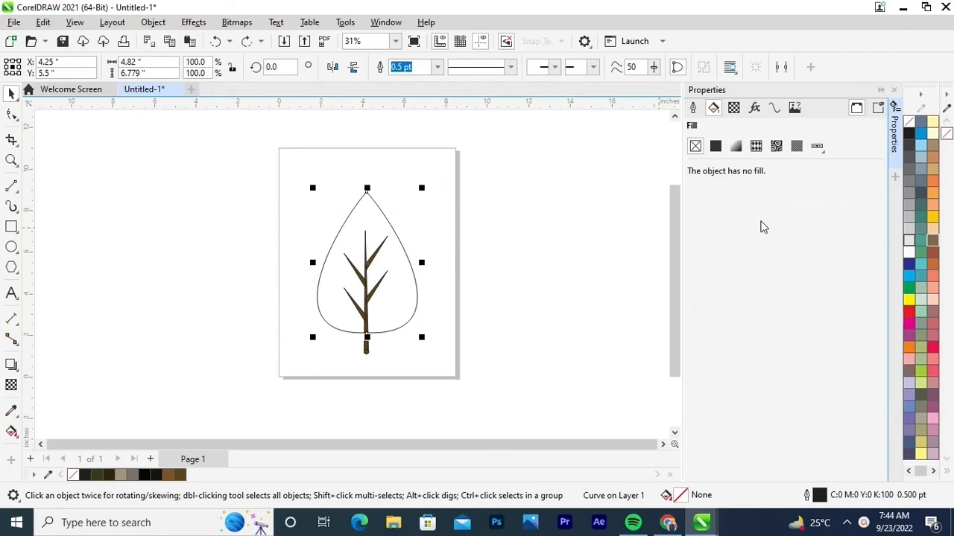
{"action": "left_click", "coordinate": [716, 147]}
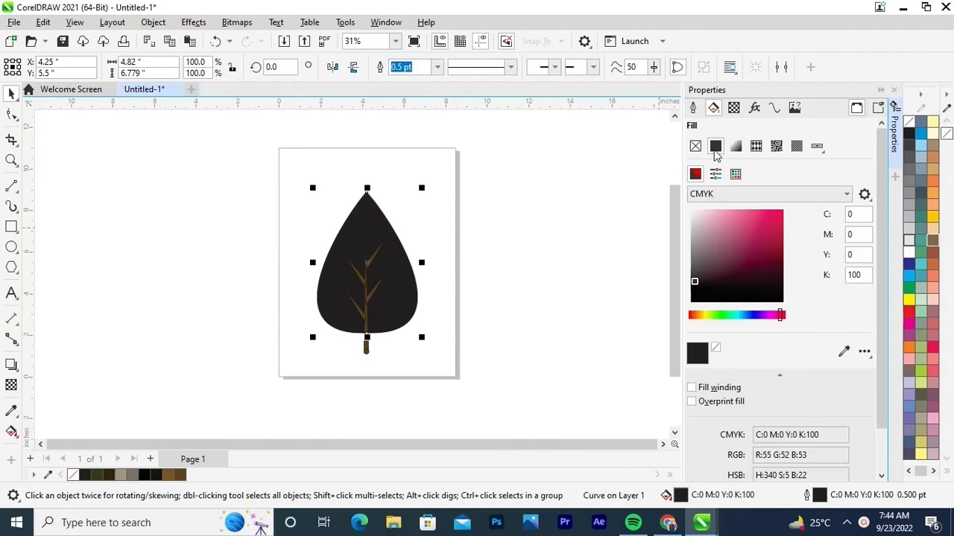
{"action": "left_click", "coordinate": [722, 315]}
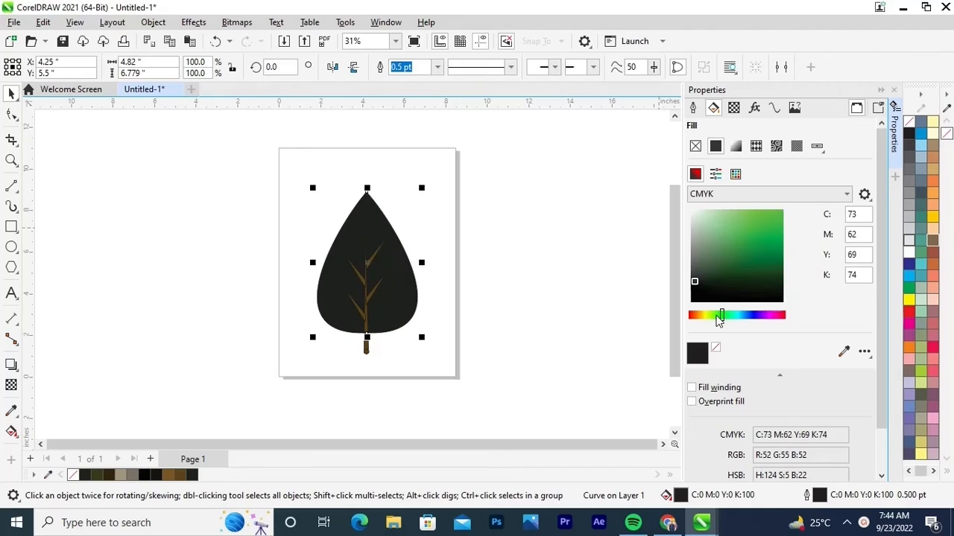
{"action": "left_click", "coordinate": [773, 270]}
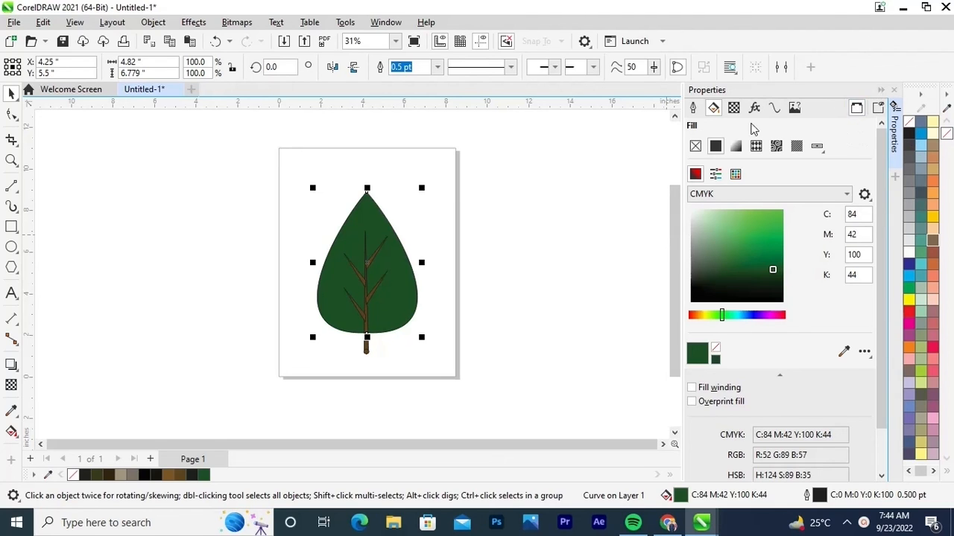
{"action": "left_click", "coordinate": [642, 141]}
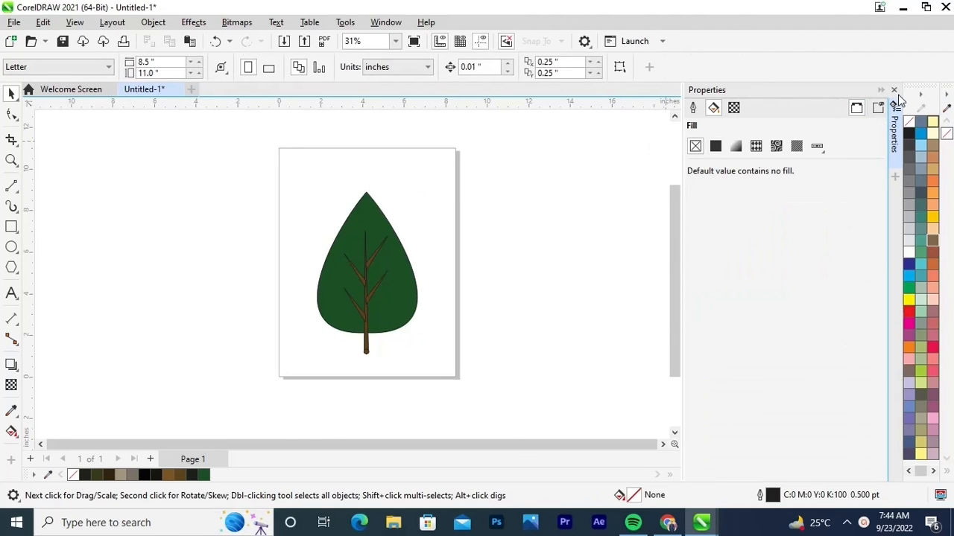
{"action": "left_click", "coordinate": [895, 90]}
Remove the outline from the grouped trunk and branches
{"action": "left_click", "coordinate": [946, 134]}
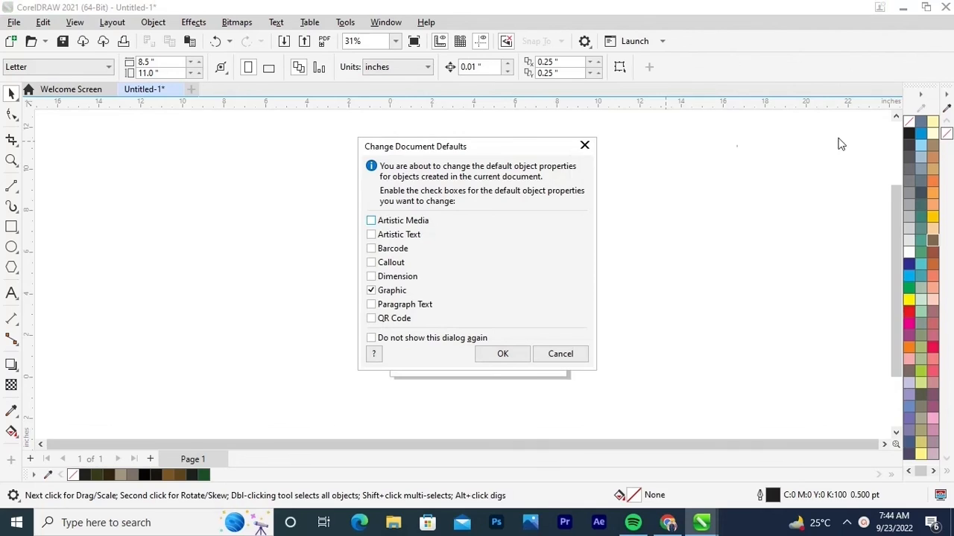
{"action": "right_click", "coordinate": [73, 476]}
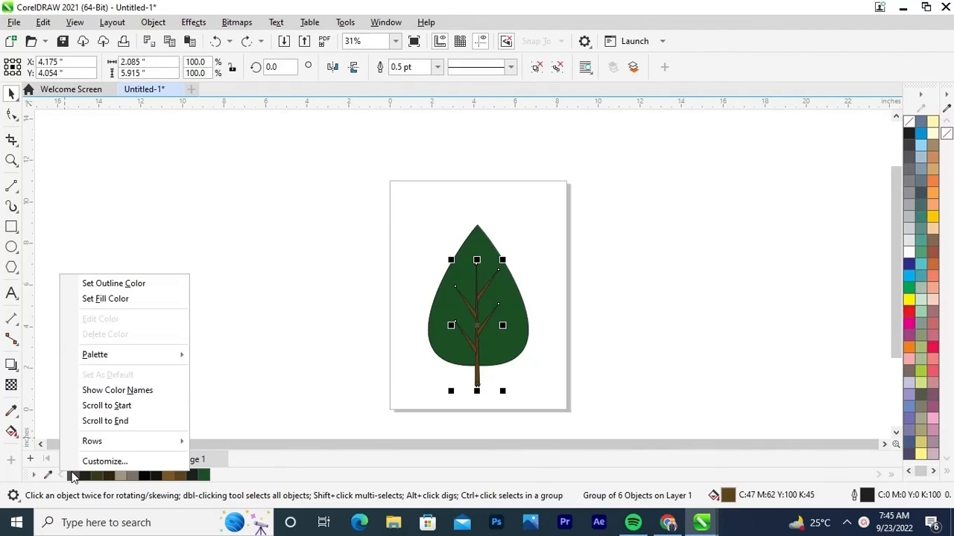
{"action": "left_click", "coordinate": [109, 284]}
{"action": "left_click", "coordinate": [345, 347]}
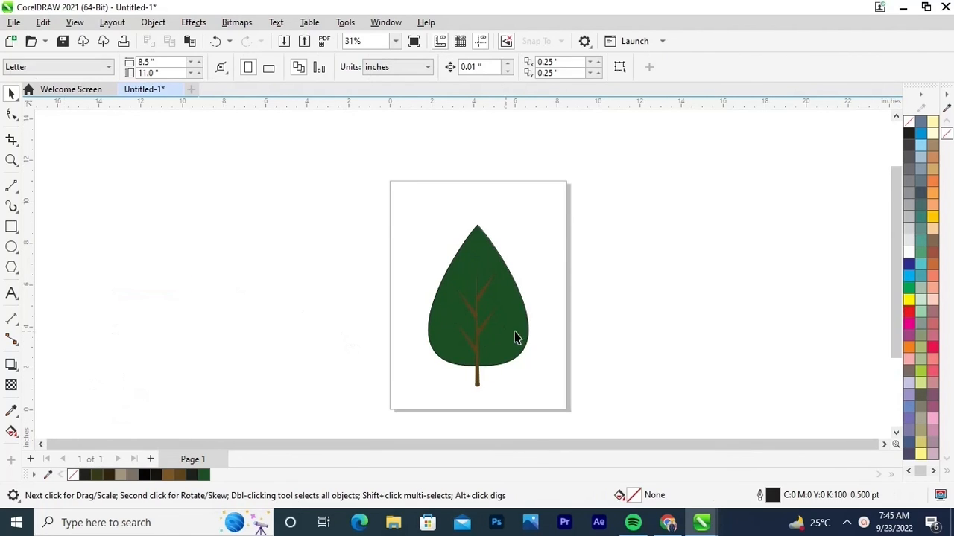
Remove the outline from the green teardrop crown
{"action": "left_click", "coordinate": [528, 333]}
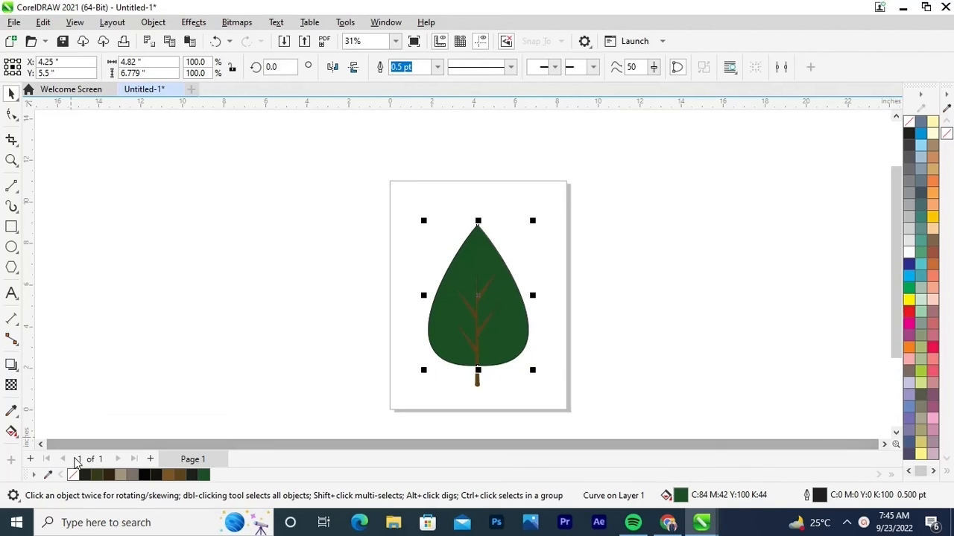
{"action": "right_click", "coordinate": [74, 477]}
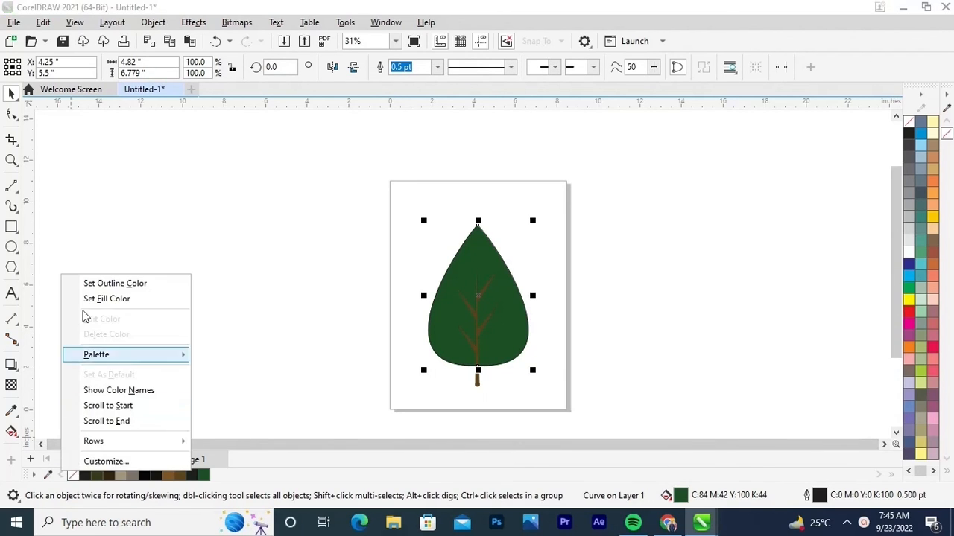
{"action": "left_click", "coordinate": [88, 284]}
{"action": "left_click", "coordinate": [182, 293]}
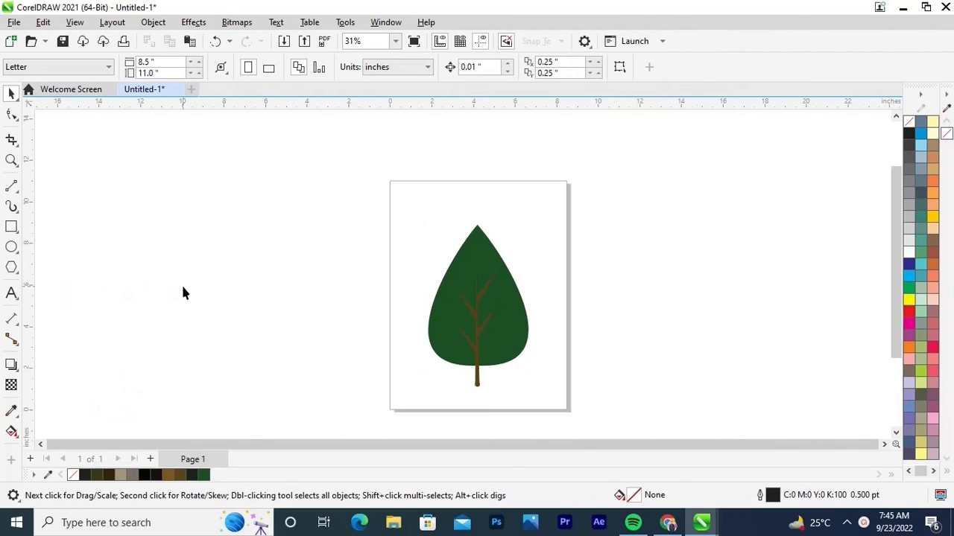